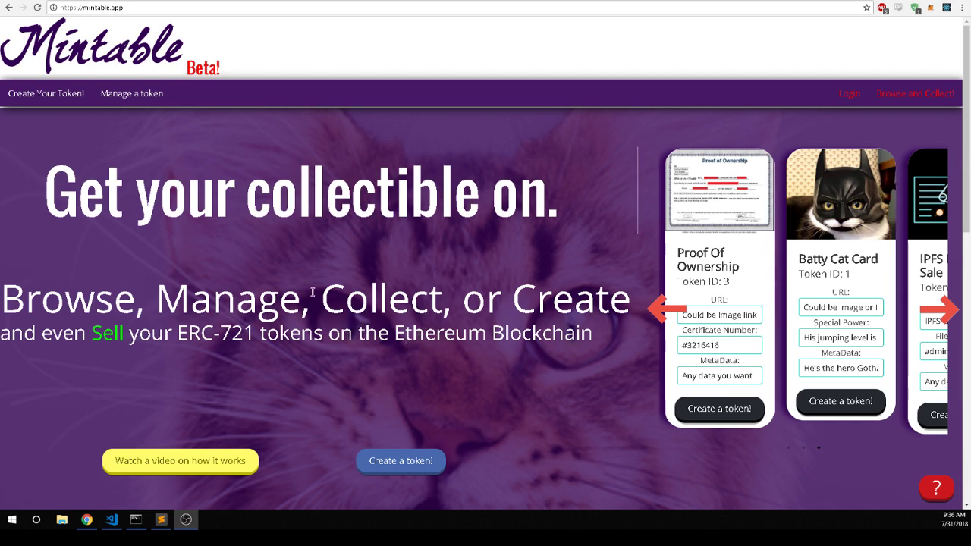
- Look through the home page's sample token cards and the What is Mintable section
{"action": "left_click", "coordinate": [669, 309]}
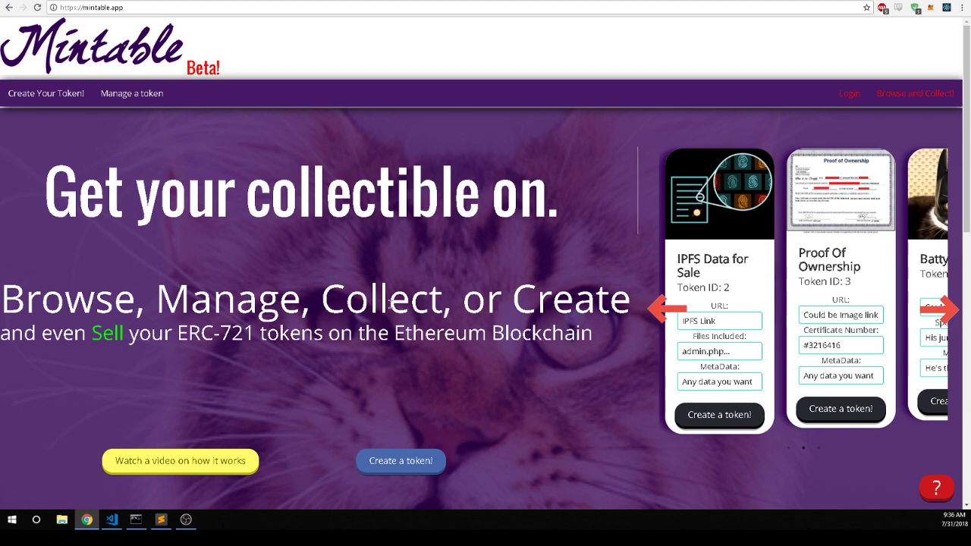
{"action": "scroll", "coordinate": [393, 306], "scroll_direction": "down", "scroll_amount": 2}
{"action": "scroll", "coordinate": [393, 307], "scroll_direction": "down", "scroll_amount": 3}
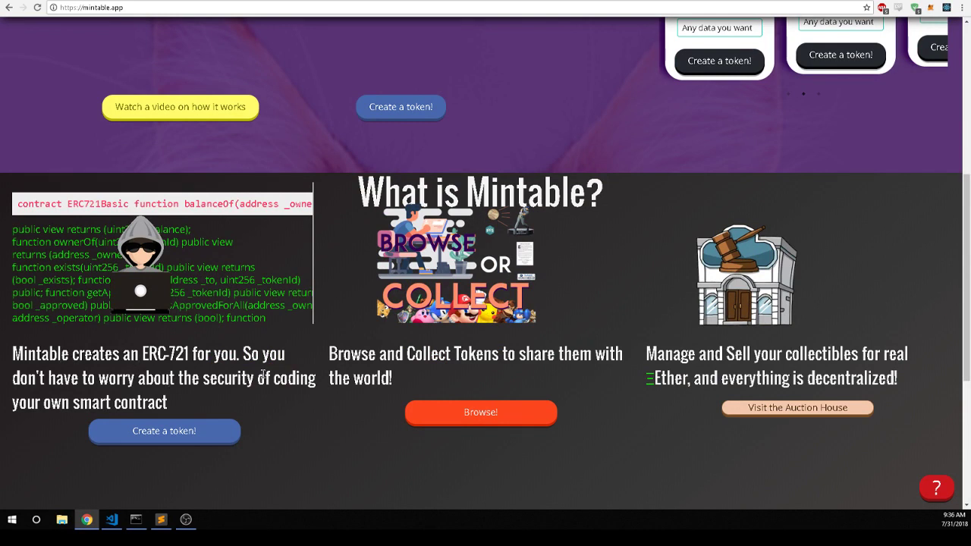
{"action": "scroll", "coordinate": [277, 378], "scroll_direction": "down", "scroll_amount": 1}
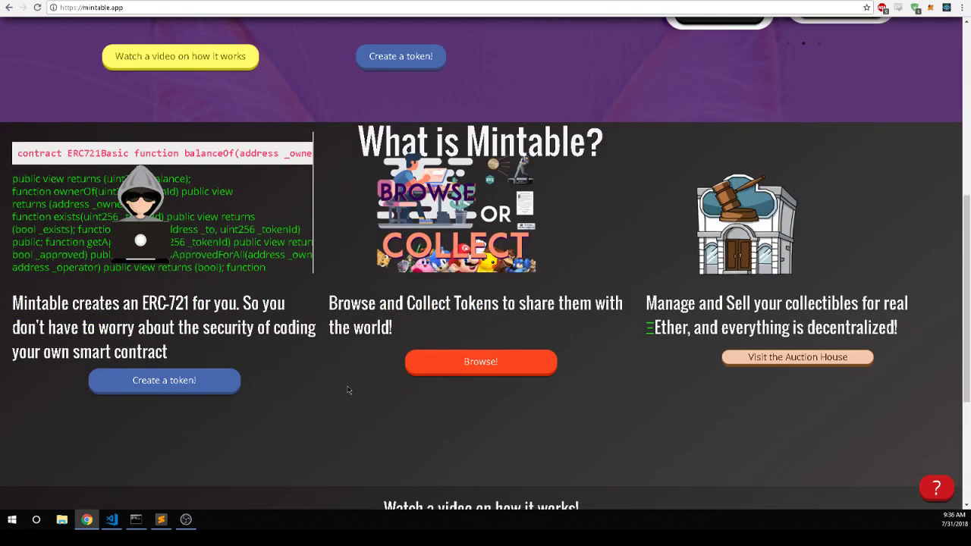
{"action": "scroll", "coordinate": [367, 393], "scroll_direction": "down", "scroll_amount": 1}
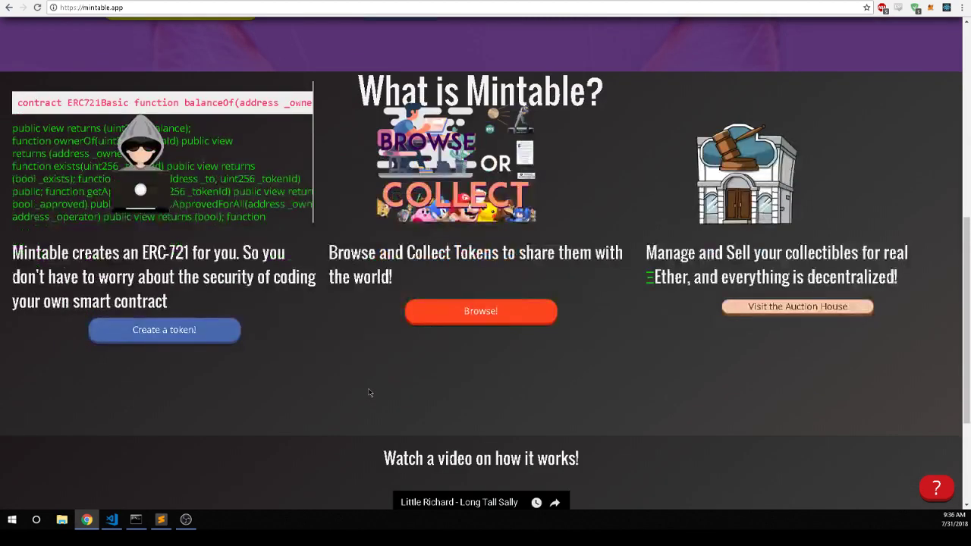
{"action": "scroll", "coordinate": [368, 382], "scroll_direction": "up", "scroll_amount": 2}
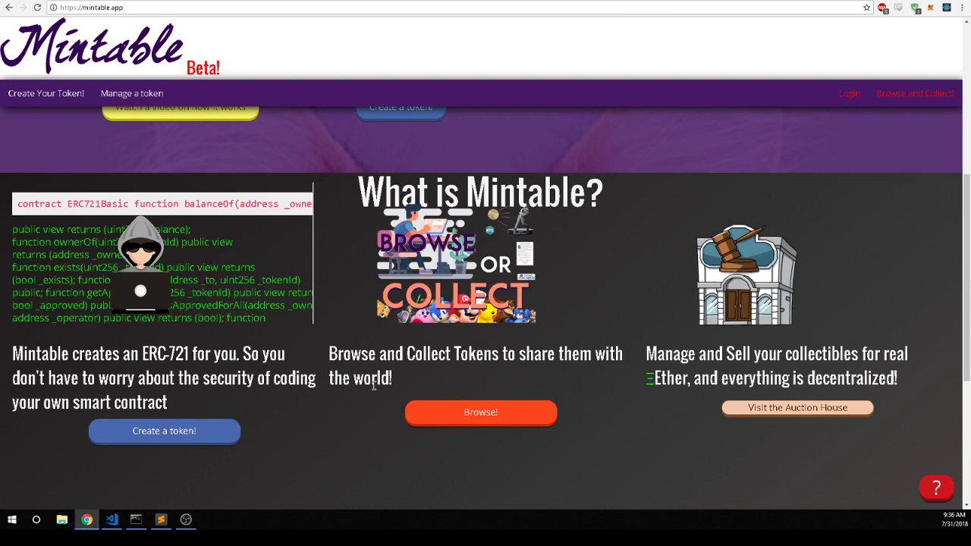
{"action": "scroll", "coordinate": [373, 386], "scroll_direction": "up", "scroll_amount": 6}
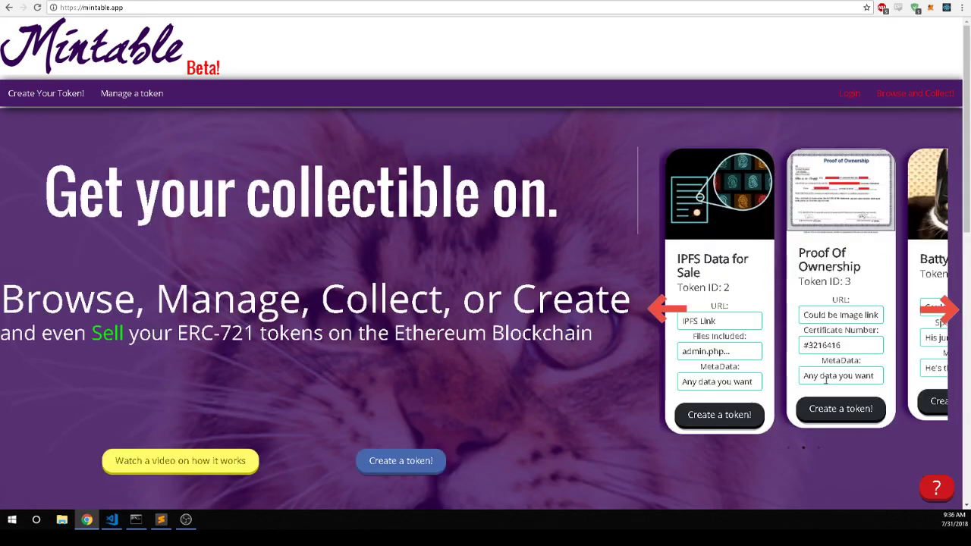
{"action": "scroll", "coordinate": [878, 314], "scroll_direction": "up", "scroll_amount": 1}
- Open the token creation page from the Proof Of Ownership card and look over the recently generated assets
{"action": "left_click", "coordinate": [863, 405]}
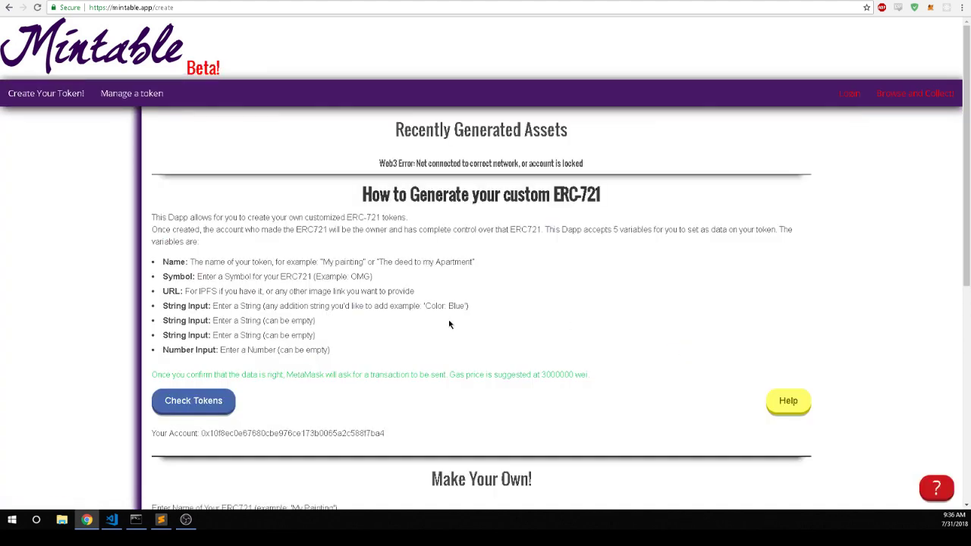
{"action": "scroll", "coordinate": [465, 308], "scroll_direction": "down", "scroll_amount": 2}
{"action": "scroll", "coordinate": [466, 308], "scroll_direction": "up", "scroll_amount": 1}
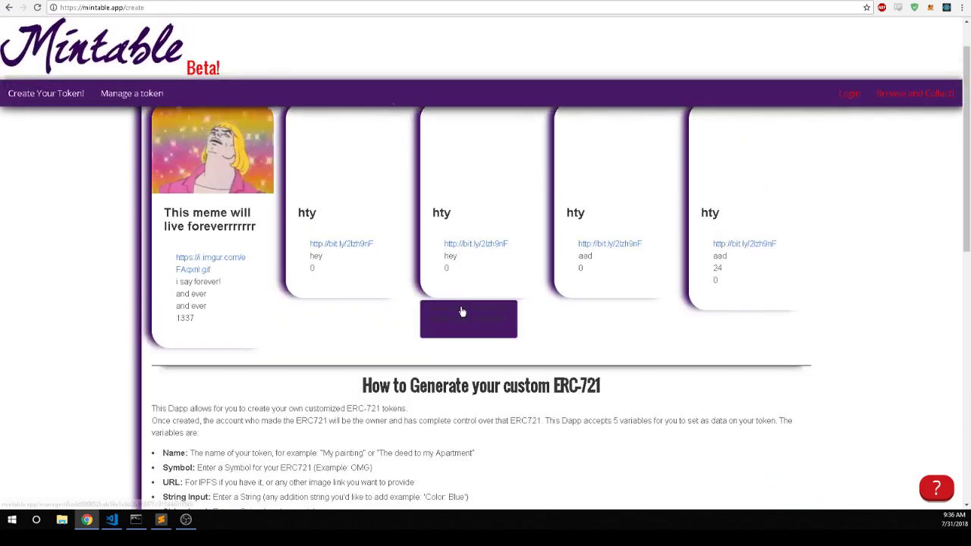
{"action": "scroll", "coordinate": [524, 386], "scroll_direction": "up", "scroll_amount": 1}
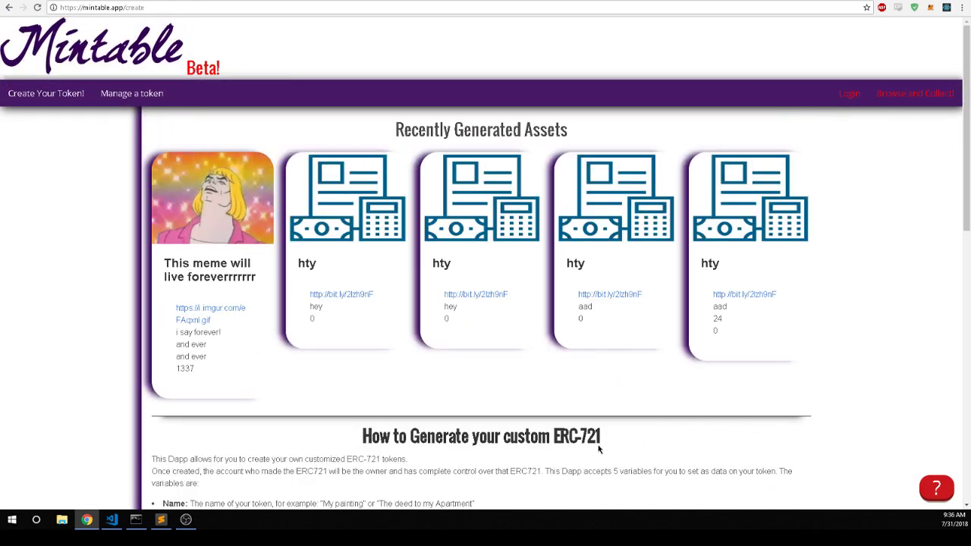
{"action": "mouse_move", "coordinate": [216, 282]}
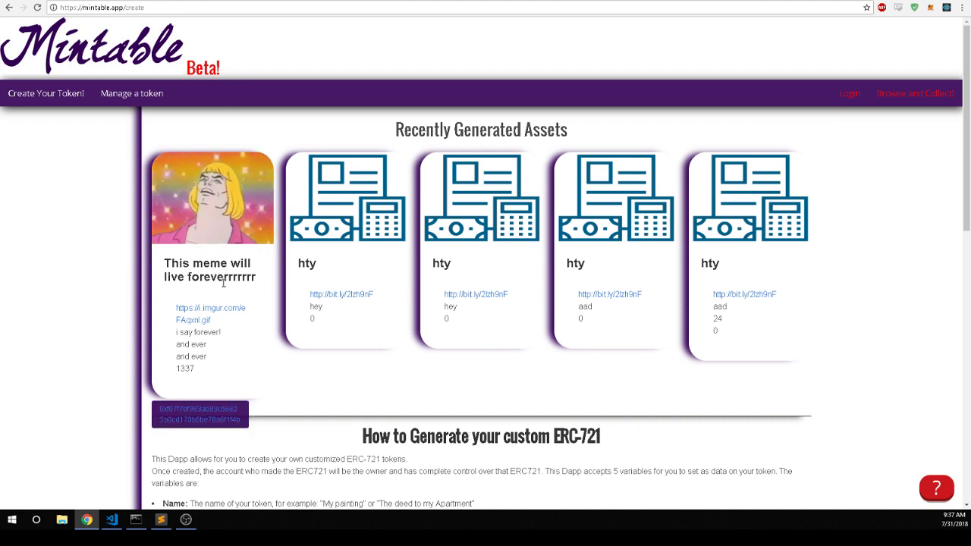
- Check the MetaMask wallet's account and options, then close the wallet
{"action": "left_click", "coordinate": [931, 8]}
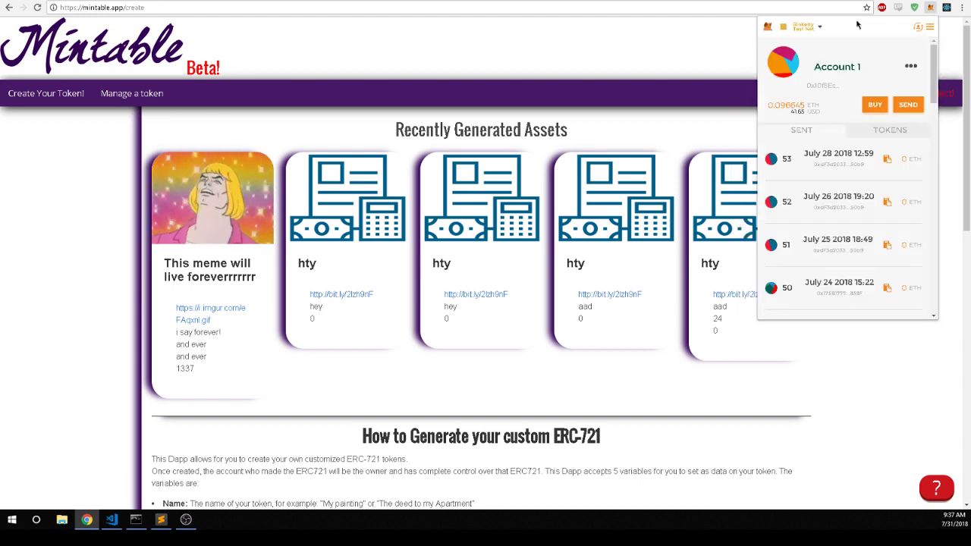
{"action": "left_click", "coordinate": [930, 27]}
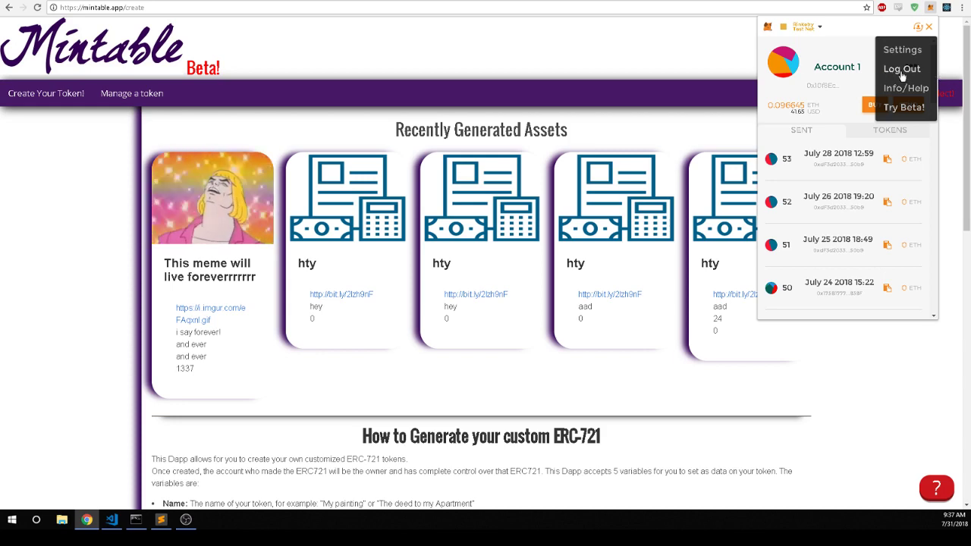
{"action": "left_click", "coordinate": [827, 456]}
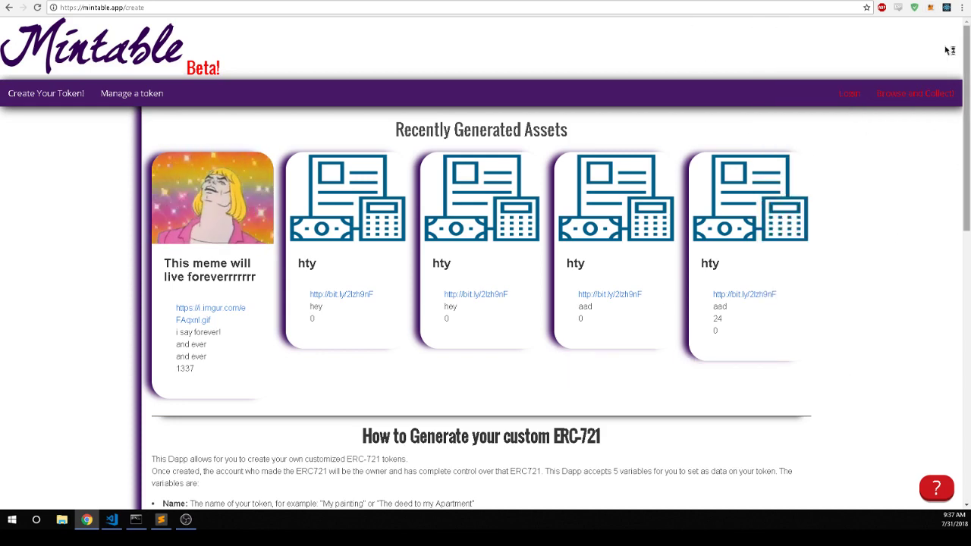
- In the Make Your Own form, name the ERC721 token "Loner Card" and give it the symbol "Lonely"
{"action": "scroll", "coordinate": [620, 282], "scroll_direction": "down", "scroll_amount": 2}
{"action": "scroll", "coordinate": [620, 281], "scroll_direction": "down", "scroll_amount": 5}
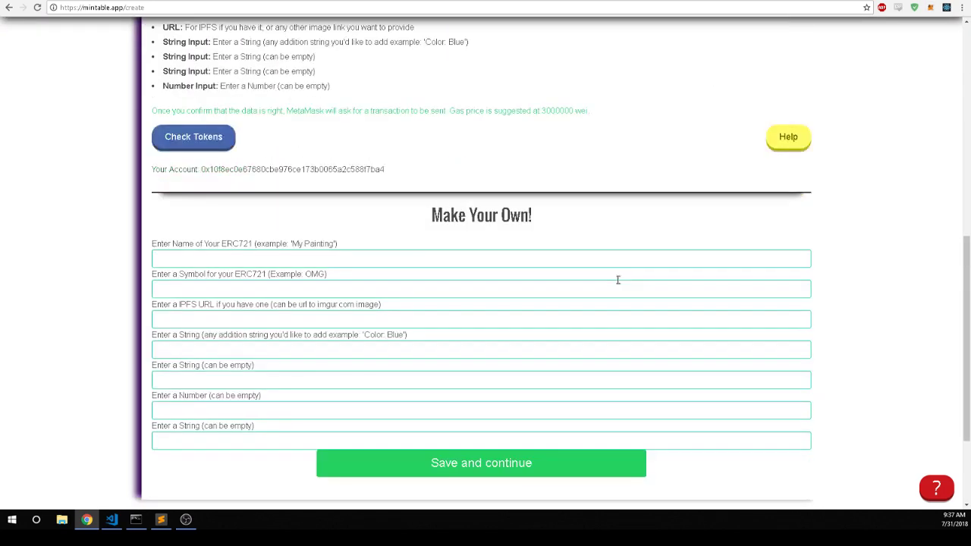
{"action": "left_click", "coordinate": [254, 258]}
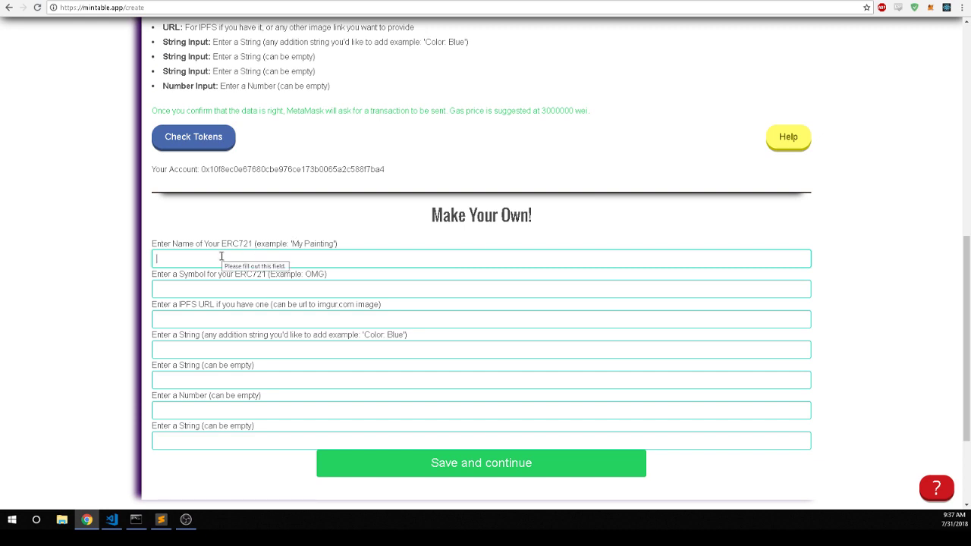
{"action": "type", "text": "Podc"}
{"action": "key", "text": "BackSpace"}
{"action": "key", "text": "BackSpace"}
{"action": "key", "text": "BackSpace"}
{"action": "key", "text": "BackSpace"}
{"action": "type", "text": "Loner"}
{"action": "left_click", "coordinate": [229, 293]}
{"action": "type", "text": "Lone"}
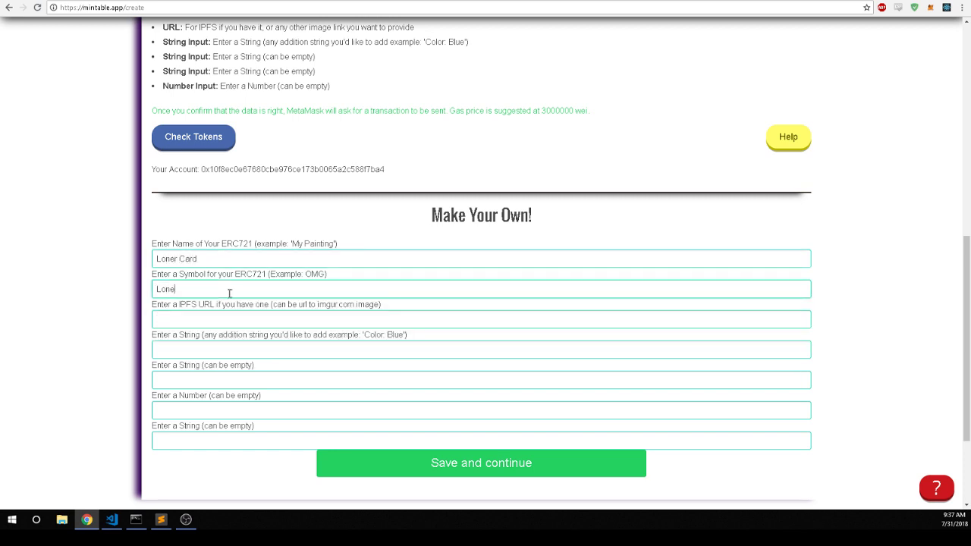
- Copy the podcasts meme's image address from the Reddit memes page and enter it as the token's image URL
{"action": "left_click", "coordinate": [216, 325]}
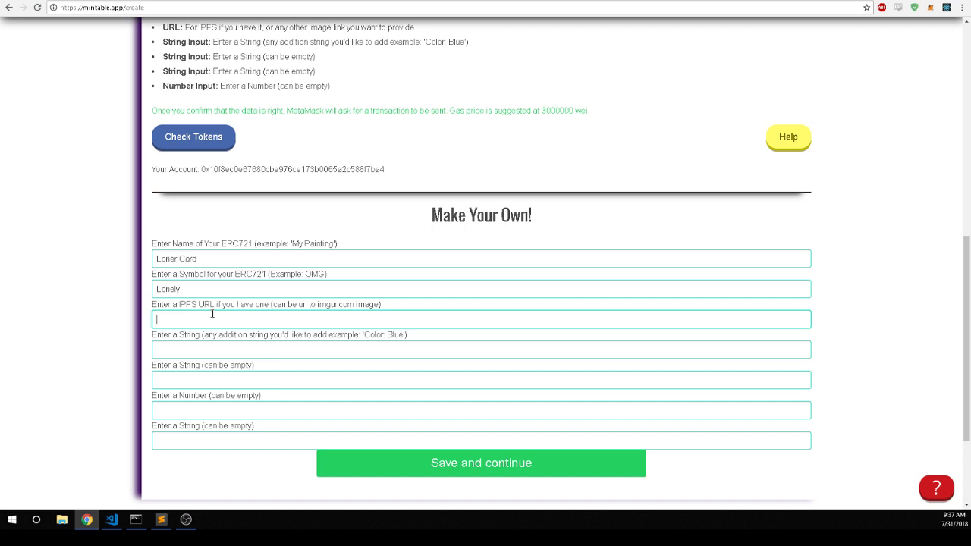
{"action": "key", "text": "ctrl+Tab"}
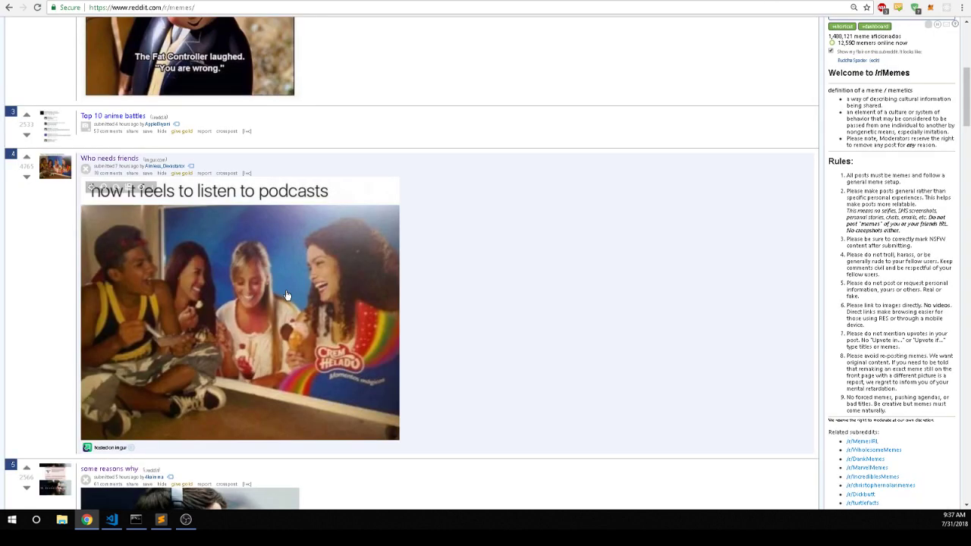
{"action": "right_click", "coordinate": [282, 291]}
{"action": "left_click", "coordinate": [353, 401]}
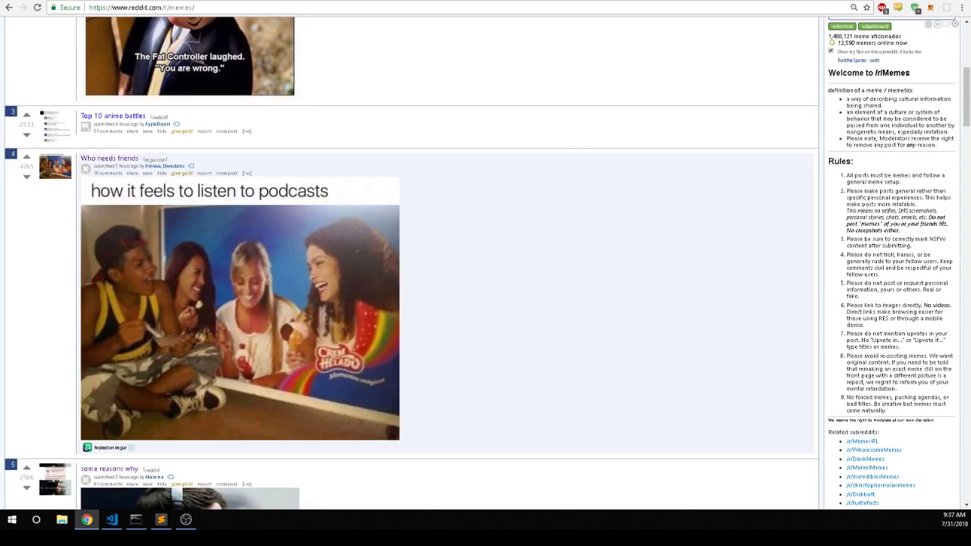
{"action": "key", "text": "ctrl+shift+Tab"}
{"action": "type", "text": "https://i.imgur.com/juxWdiw.jpg"}
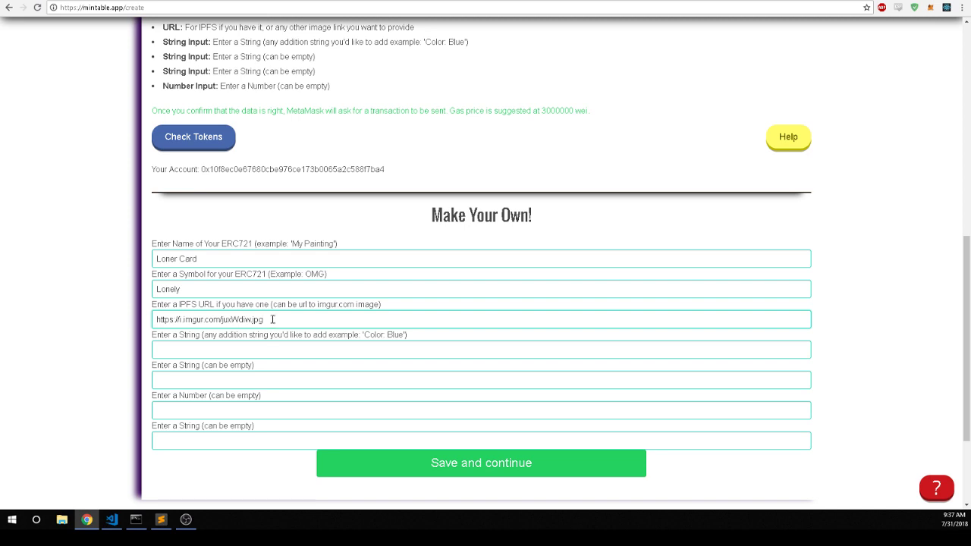
{"action": "left_click_drag", "start_coordinate": [273, 319], "coordinate": [153, 319]}
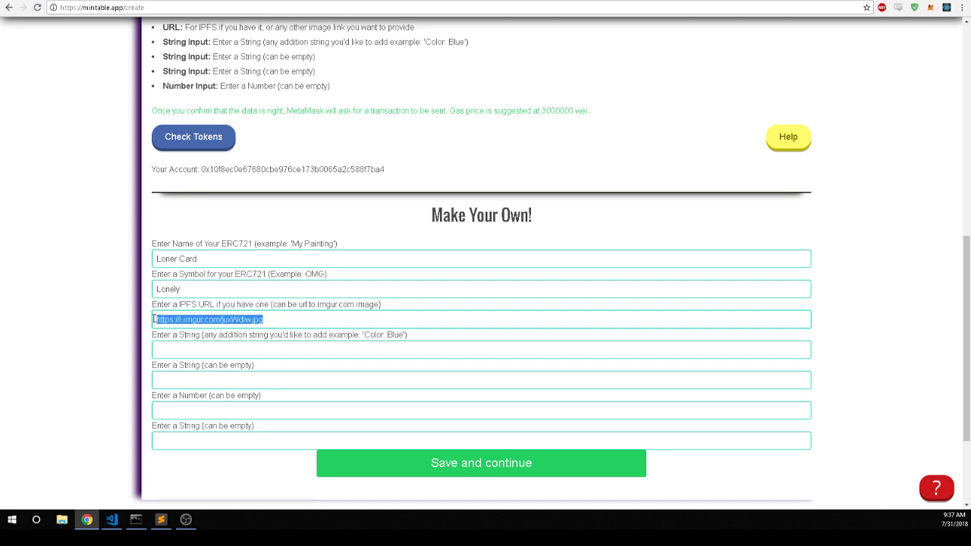
- Set the token's first string to "card 1" and the second string to "Special Edition: 0"
{"action": "left_click", "coordinate": [175, 350]}
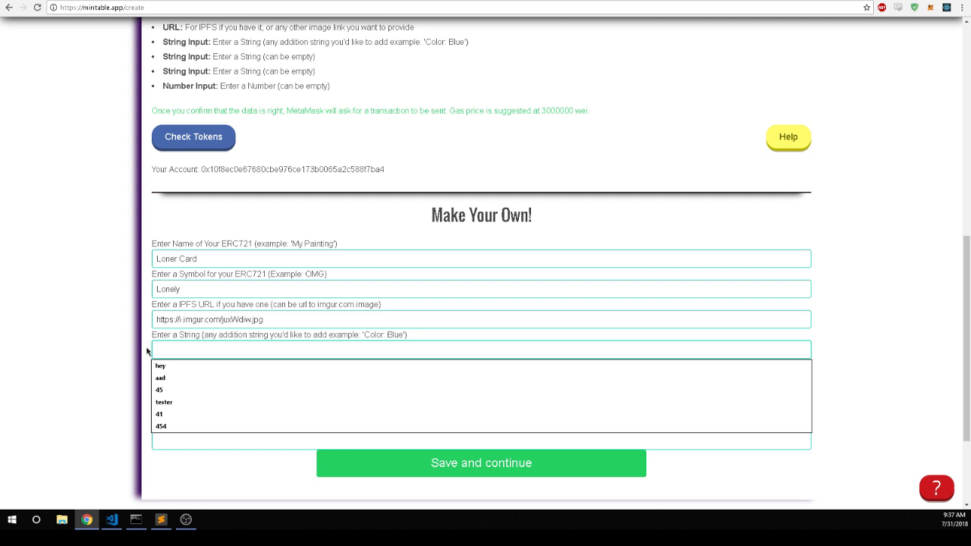
{"action": "type", "text": "ca"}
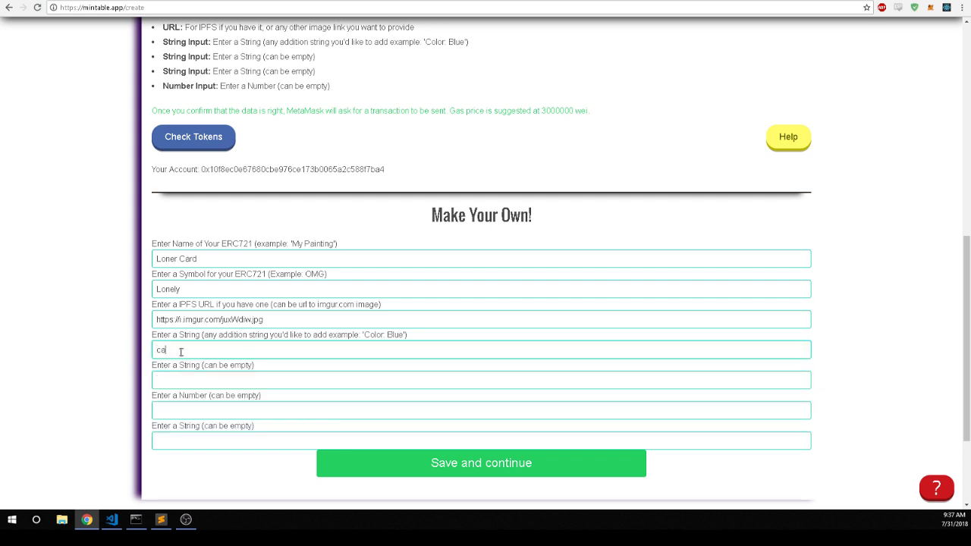
{"action": "type", "text": "rds"}
{"action": "left_click", "coordinate": [185, 384]}
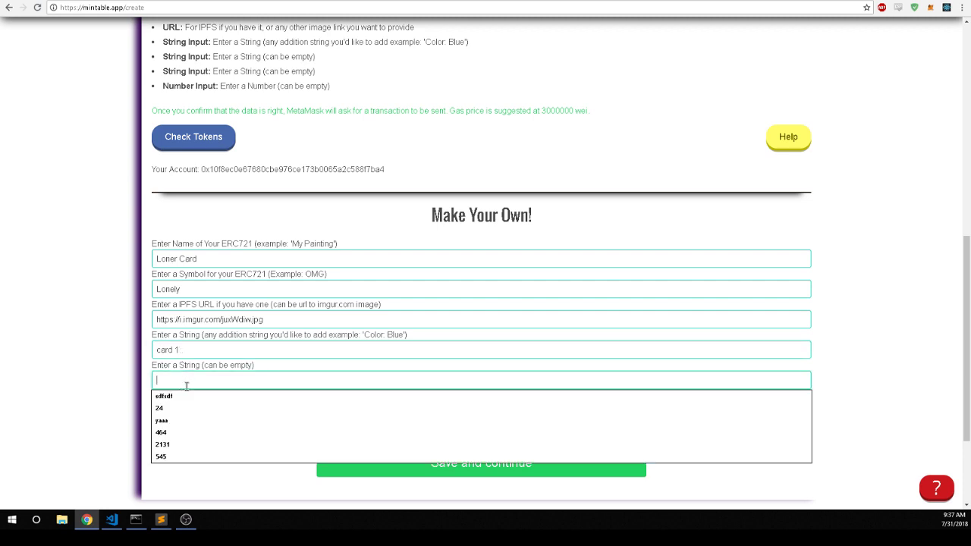
{"action": "type", "text": "Special"}
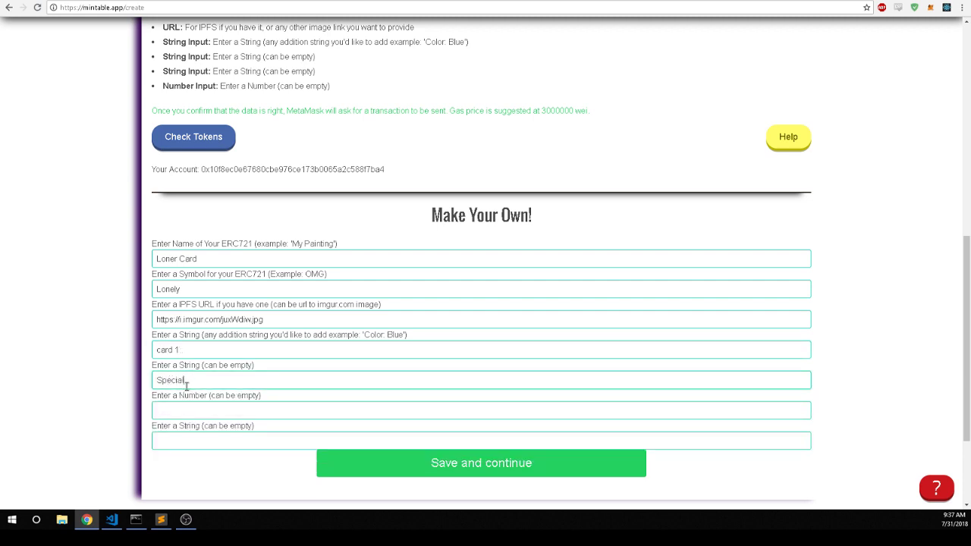
{"action": "type", "text": " Edition: 0"}
- Set the token's number to 1 and leave the last string empty
{"action": "left_click", "coordinate": [183, 410]}
{"action": "type", "text": "1"}
{"action": "left_click", "coordinate": [210, 442]}
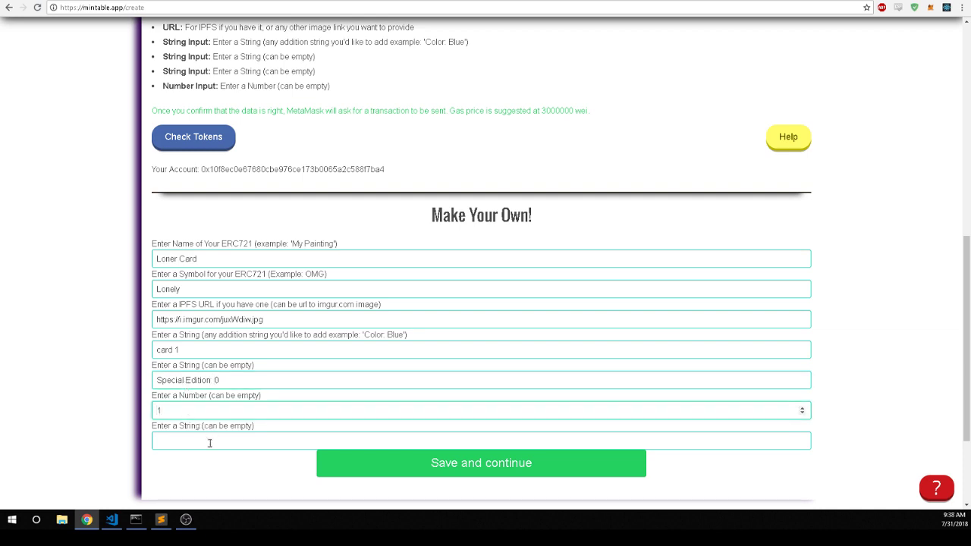
{"action": "left_click", "coordinate": [117, 425]}
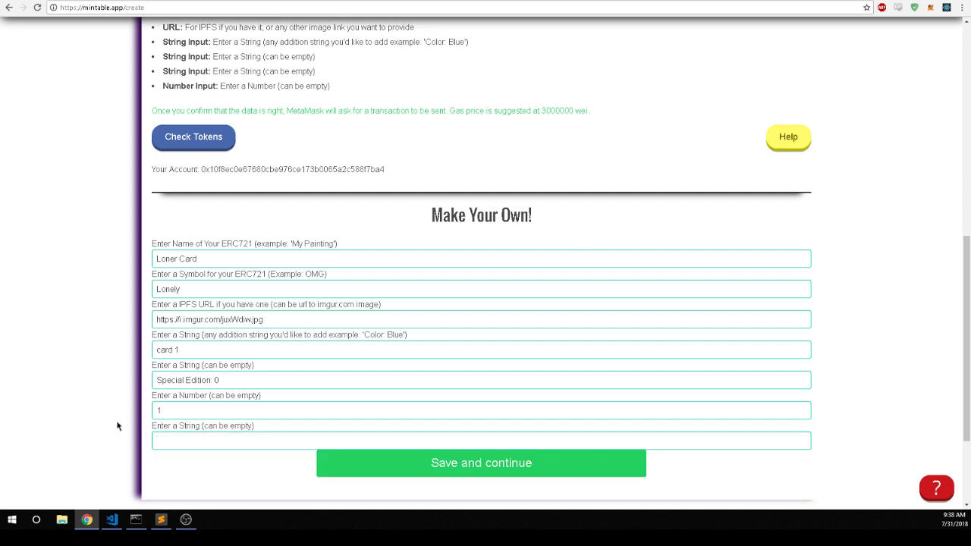
- Save the token details, check the name and image URL on the confirmation page, and submit the token
{"action": "left_click", "coordinate": [446, 476]}
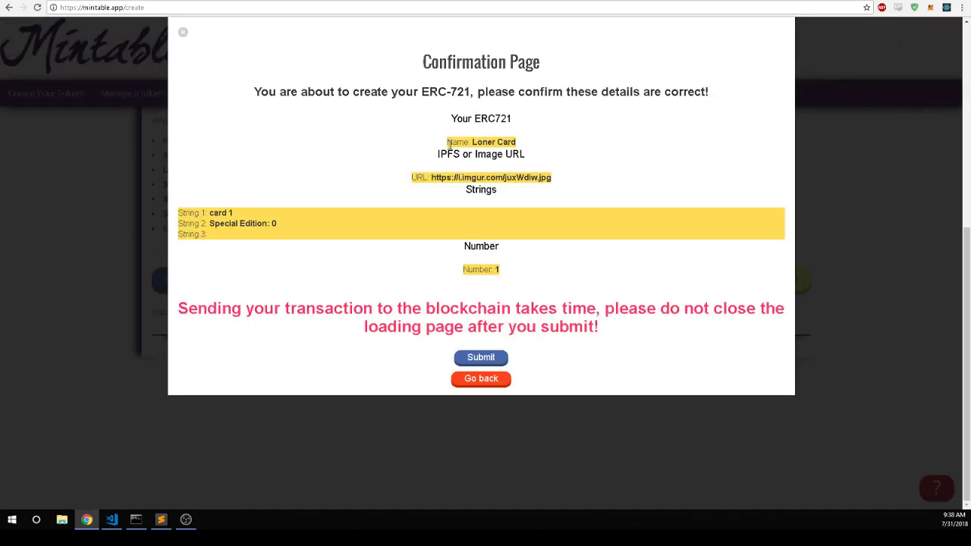
{"action": "left_click_drag", "start_coordinate": [449, 144], "coordinate": [539, 143]}
{"action": "left_click_drag", "start_coordinate": [432, 178], "coordinate": [588, 187]}
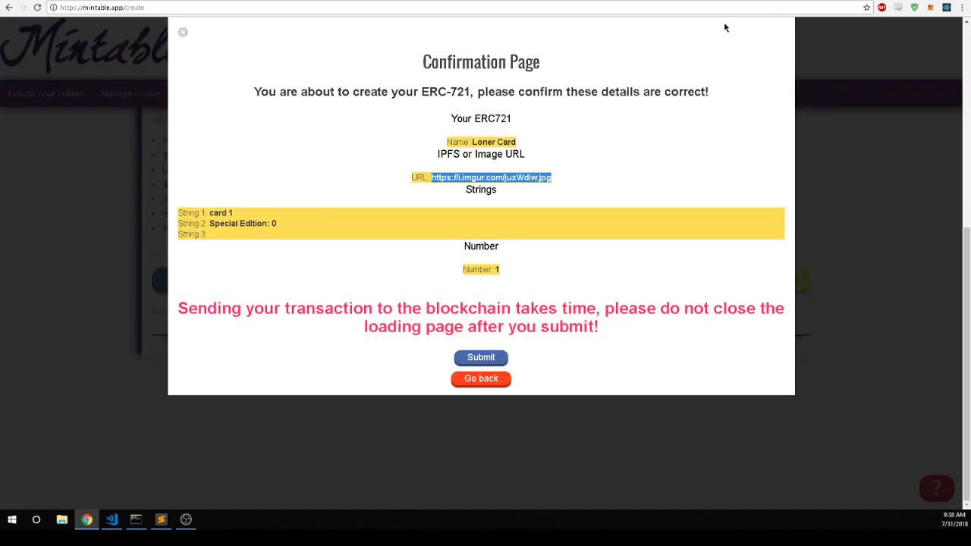
{"action": "left_click", "coordinate": [485, 357]}
- Review the gas limit in the MetaMask notification, submit the transaction, and wait for it to be mined
{"action": "left_click_drag", "start_coordinate": [76, 69], "coordinate": [751, 126]}
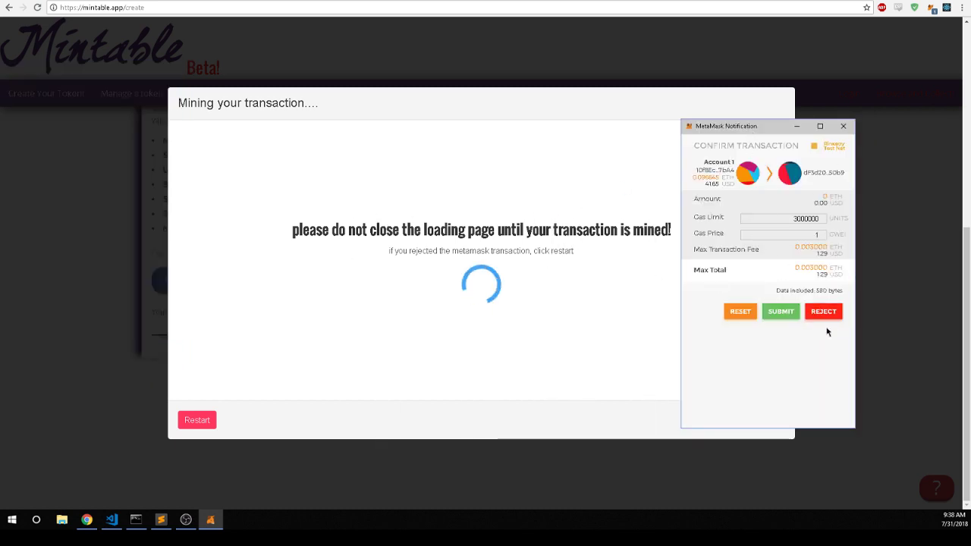
{"action": "left_click_drag", "start_coordinate": [768, 219], "coordinate": [825, 218]}
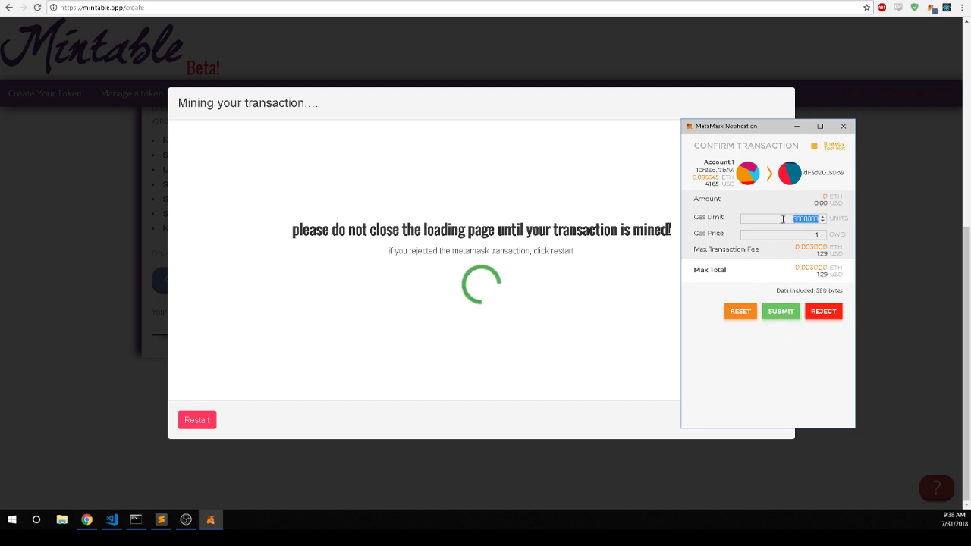
{"action": "left_click", "coordinate": [782, 317]}
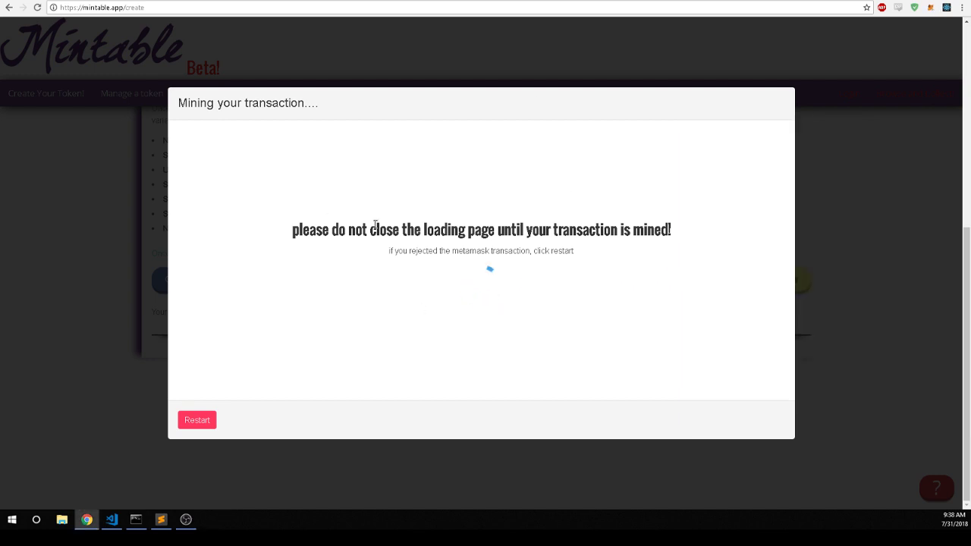
{"action": "left_click_drag", "start_coordinate": [318, 222], "coordinate": [650, 286]}
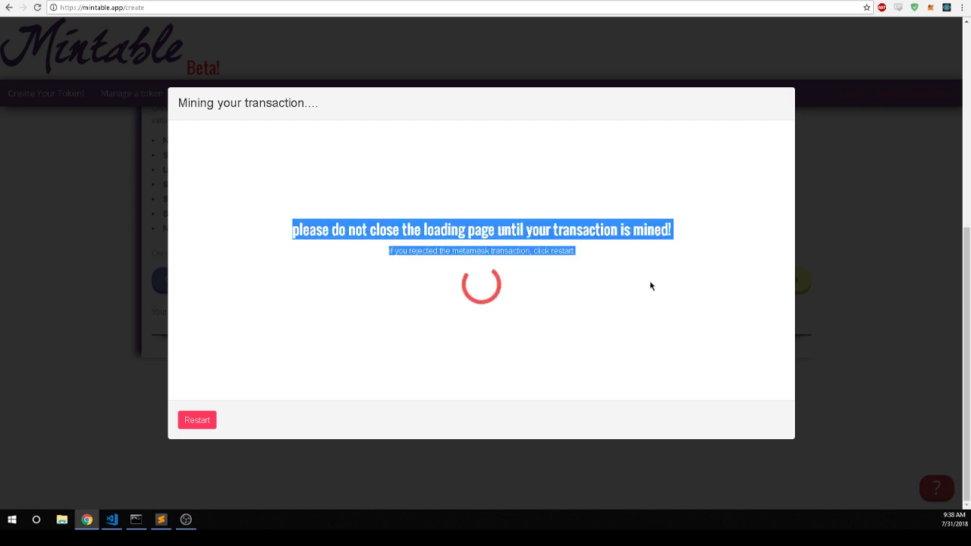
{"action": "left_click", "coordinate": [540, 232]}
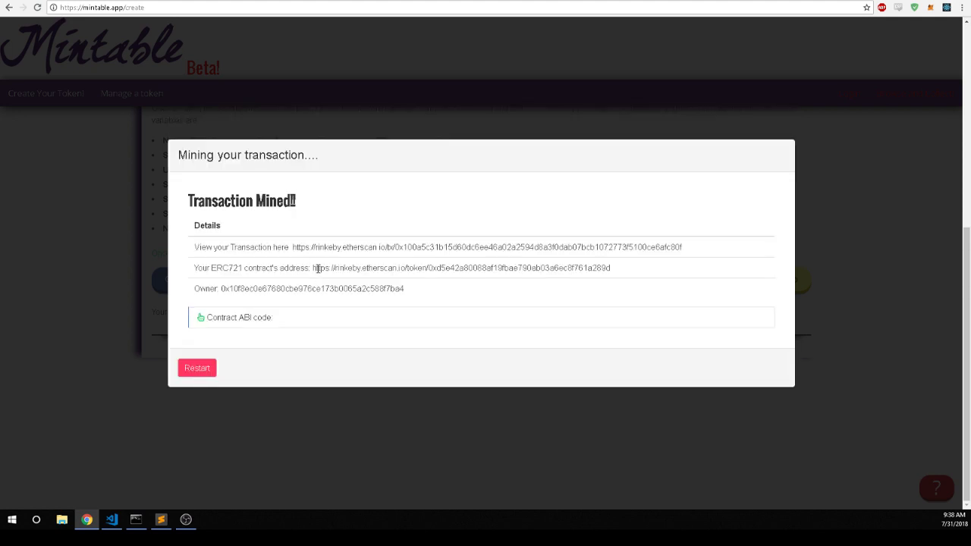
- Open the ERC721 contract's Etherscan address listed in the mined transaction details
{"action": "left_click_drag", "start_coordinate": [313, 267], "coordinate": [599, 273]}
{"action": "right_click", "coordinate": [578, 275]}
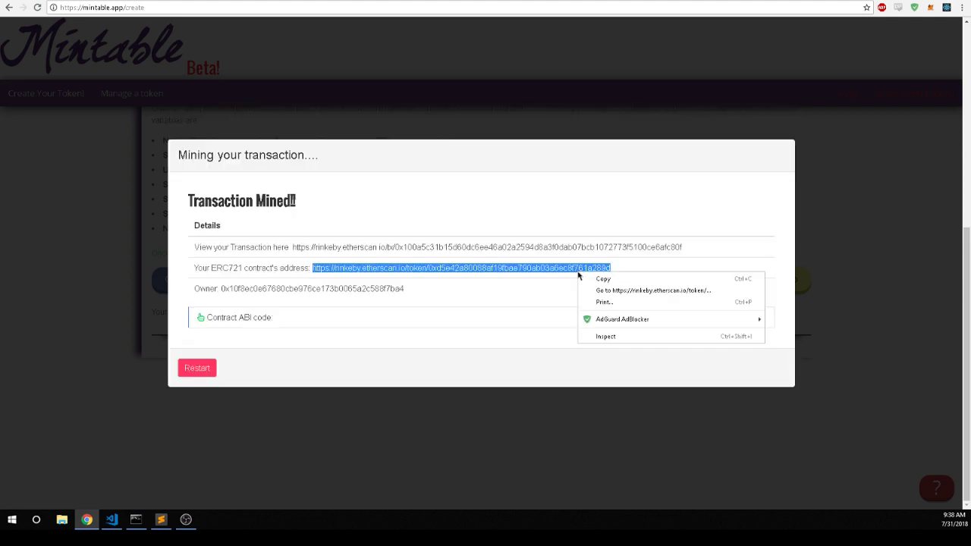
{"action": "left_click", "coordinate": [626, 291]}
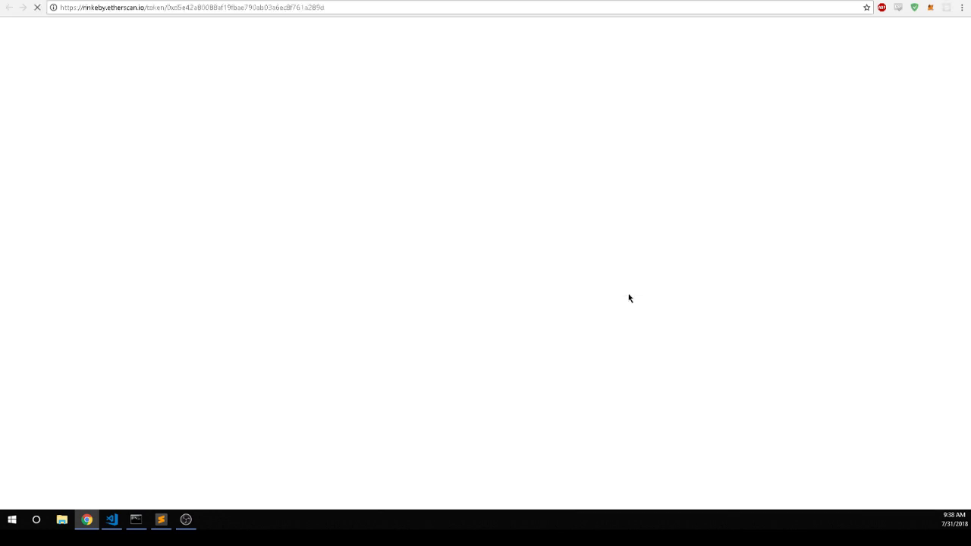
{"action": "double_click", "coordinate": [126, 6]}
{"action": "left_click", "coordinate": [98, 197]}
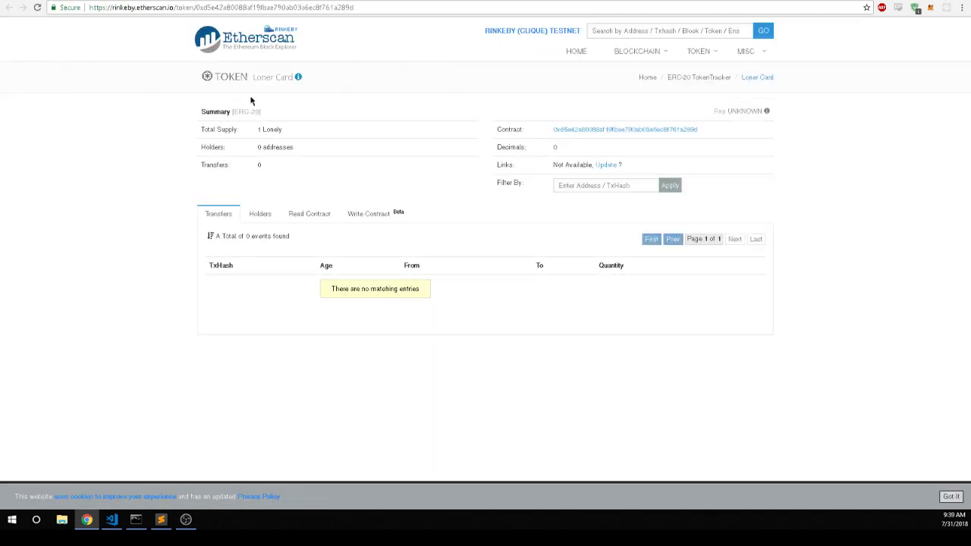
- Check the token name, total supply and contract entry on the Etherscan token page, and return to Mintable
{"action": "left_click_drag", "start_coordinate": [255, 81], "coordinate": [298, 78]}
{"action": "mouse_move", "coordinate": [299, 84]}
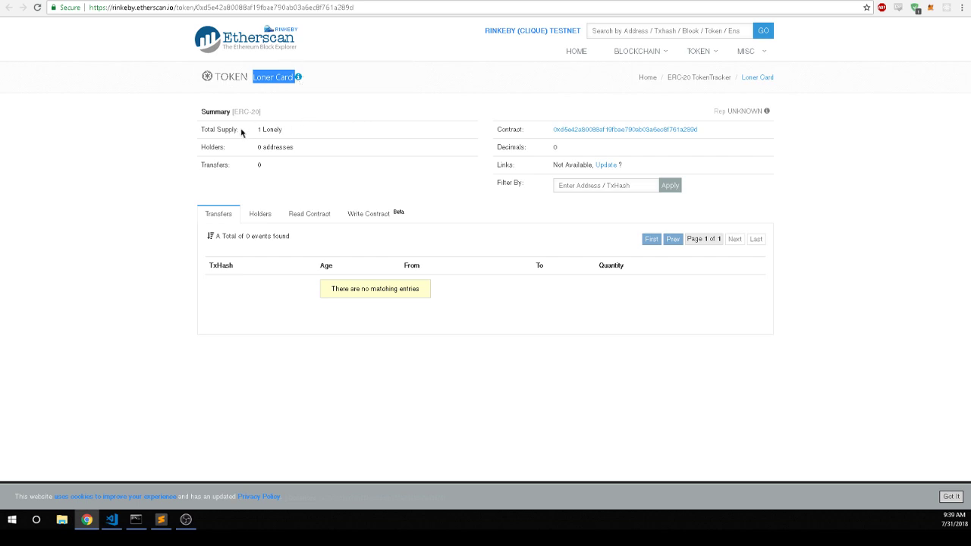
{"action": "left_click_drag", "start_coordinate": [256, 130], "coordinate": [285, 131]}
{"action": "left_click", "coordinate": [348, 139]}
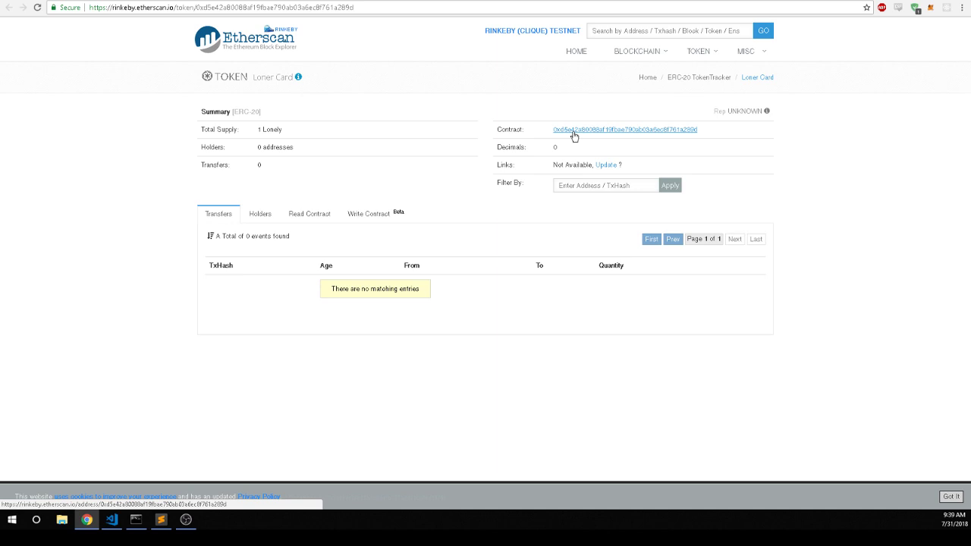
{"action": "key", "text": "ctrl+w"}
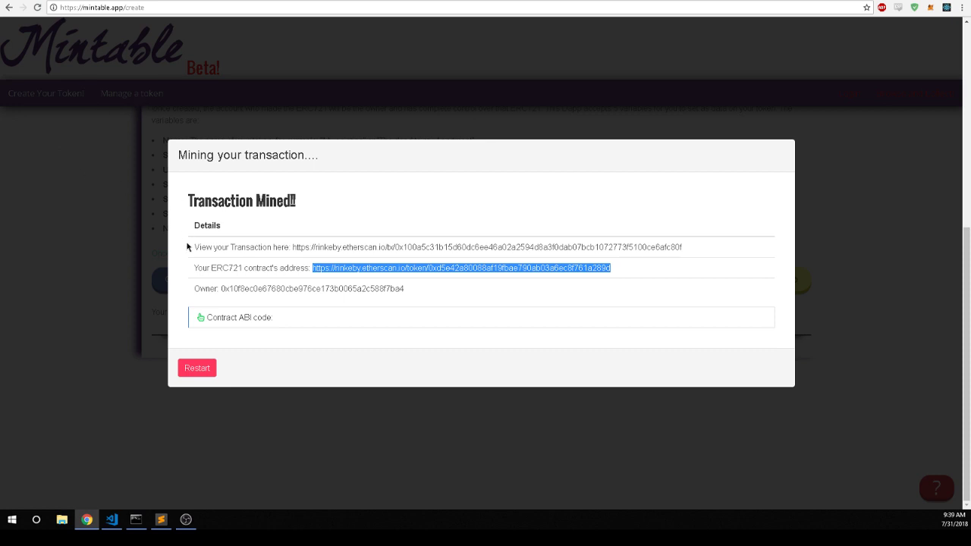
- Expand the contract ABI code in the mined transaction details, look through it, and collapse it again
{"action": "left_click", "coordinate": [221, 318]}
{"action": "scroll", "coordinate": [252, 258], "scroll_direction": "down", "scroll_amount": 5}
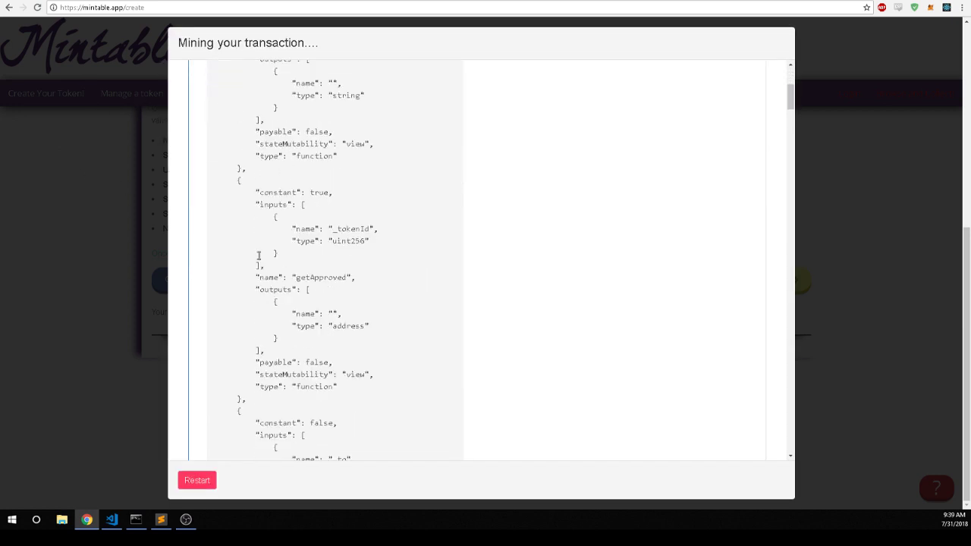
{"action": "scroll", "coordinate": [303, 314], "scroll_direction": "up", "scroll_amount": 4}
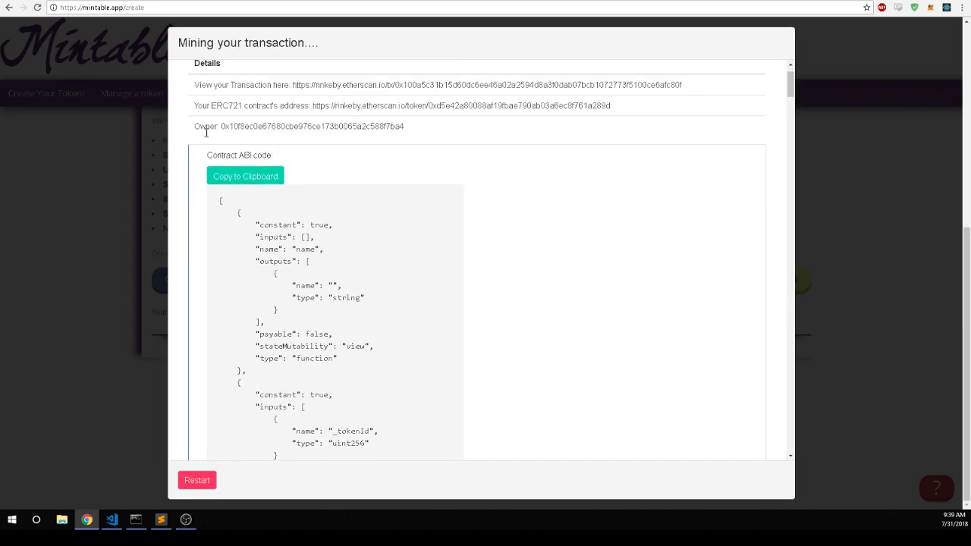
{"action": "left_click", "coordinate": [208, 155]}
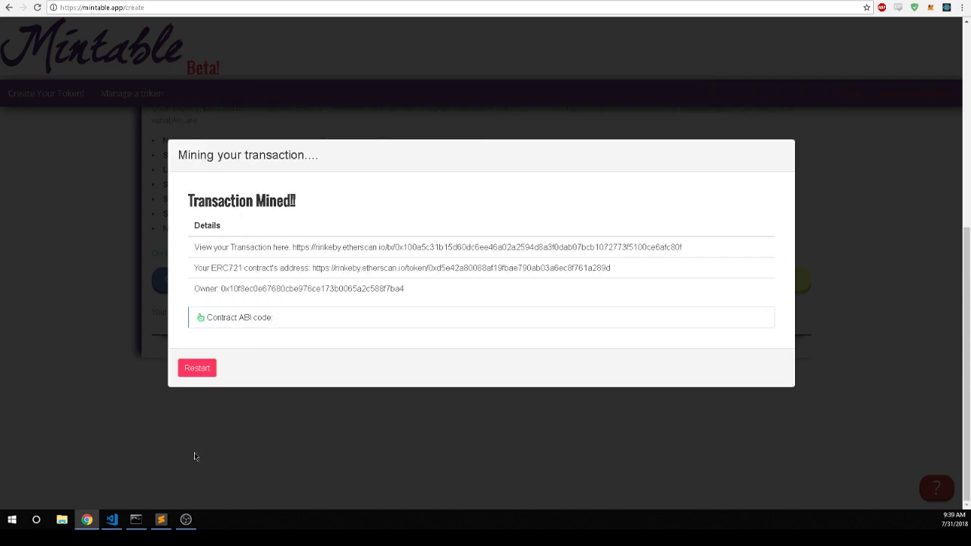
- Restart the creation form to leave the transaction details, and open the token management page
{"action": "left_click", "coordinate": [197, 368]}
{"action": "left_click", "coordinate": [477, 381]}
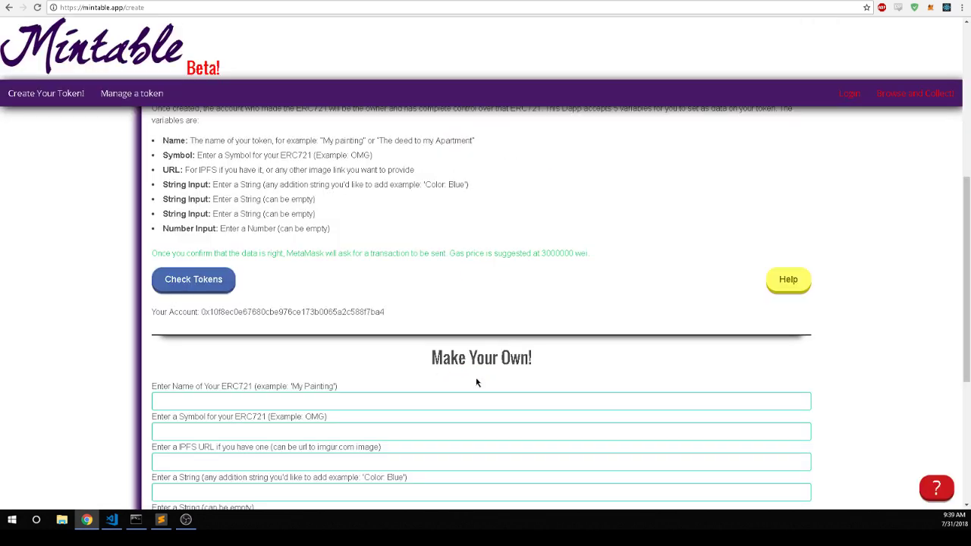
{"action": "left_click", "coordinate": [132, 93]}
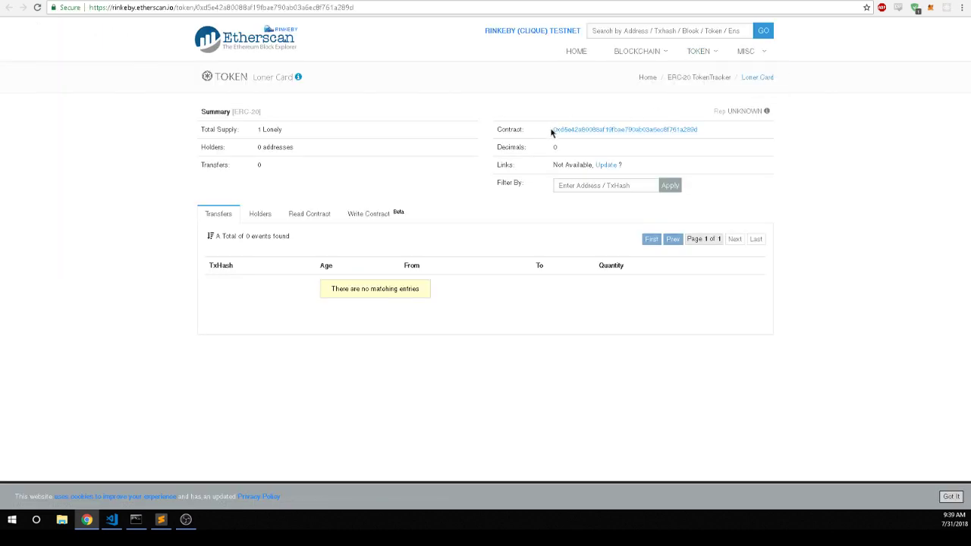
- Copy the contract address from the Etherscan page's URL and look it up on Mintable's token management page
{"action": "left_click_drag", "start_coordinate": [354, 7], "coordinate": [200, 7]}
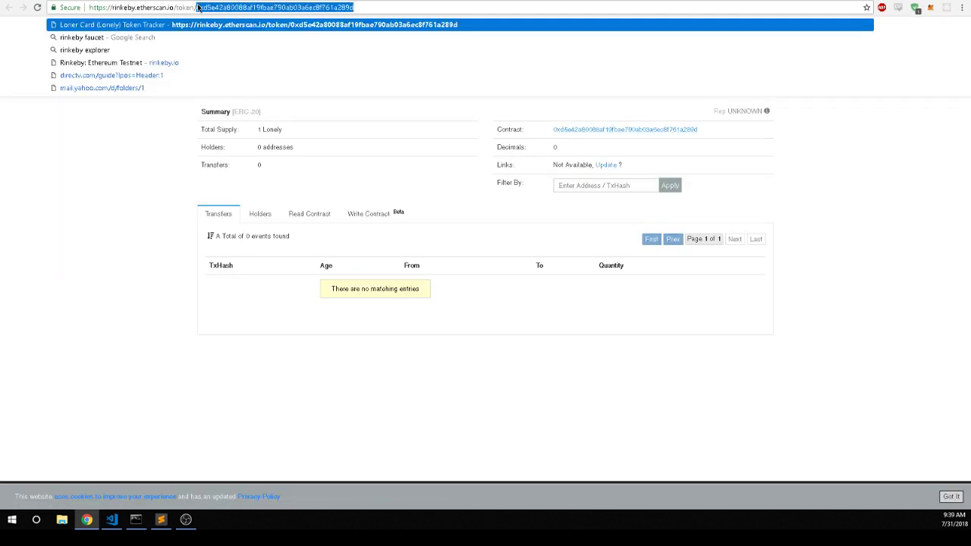
{"action": "key", "text": "ctrl+c"}
{"action": "key", "text": "ctrl+Tab"}
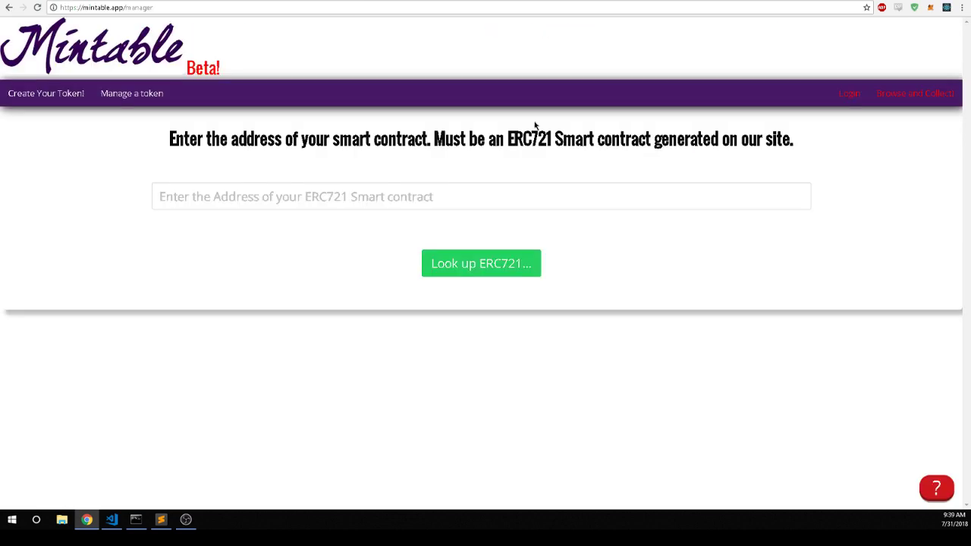
{"action": "left_click", "coordinate": [377, 200]}
{"action": "key", "text": "ctrl+v"}
{"action": "left_click", "coordinate": [455, 275]}
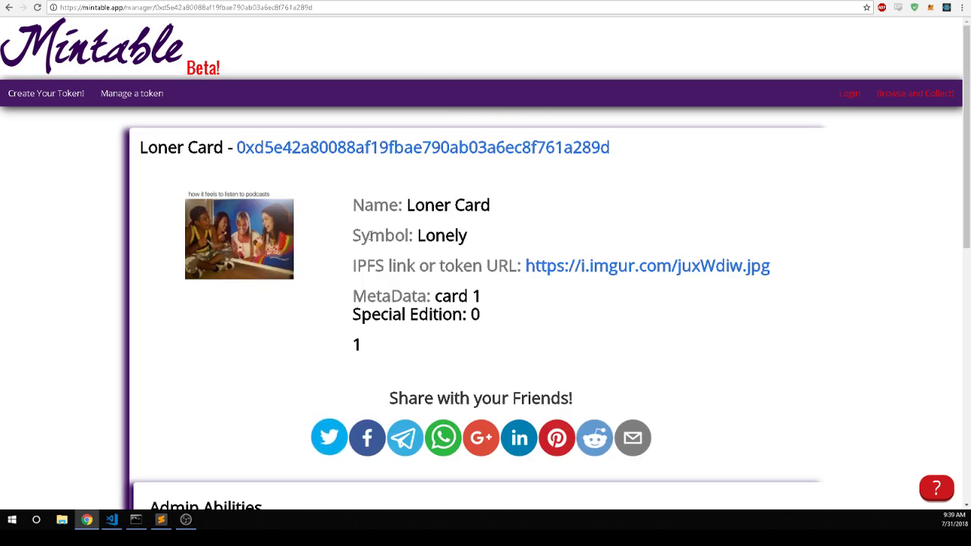
- Review the Loner Card's name, symbol, image link and metadata on its management page
{"action": "scroll", "coordinate": [383, 236], "scroll_direction": "down", "scroll_amount": 1}
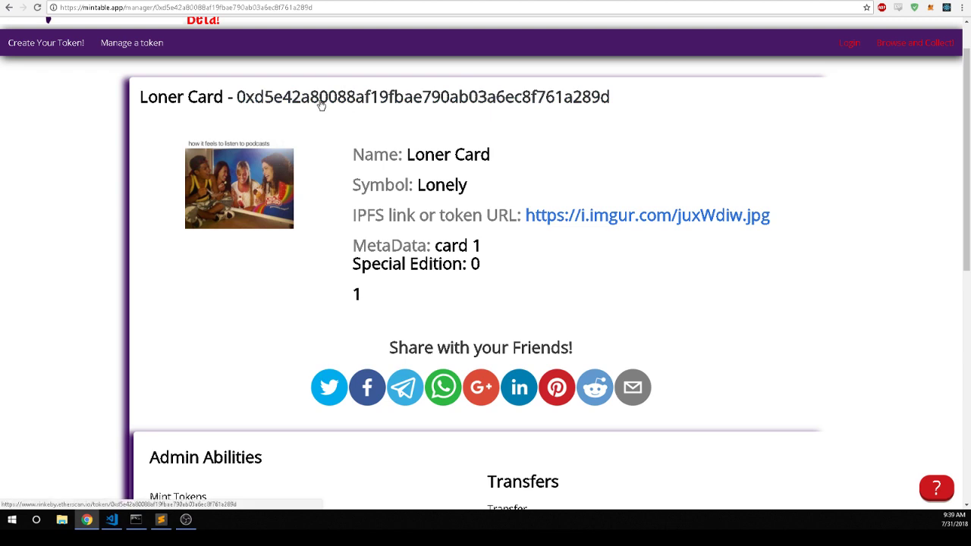
{"action": "scroll", "coordinate": [321, 106], "scroll_direction": "down", "scroll_amount": 1}
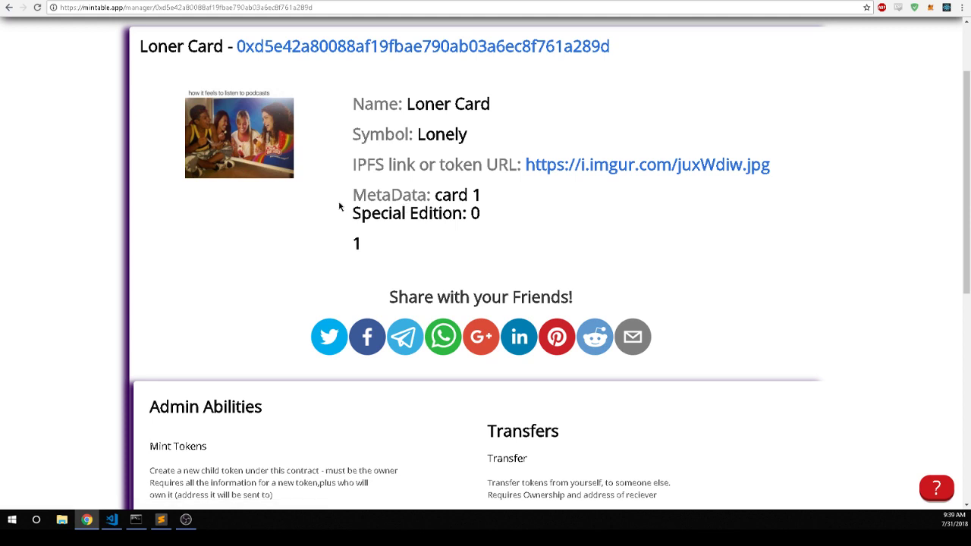
{"action": "left_click_drag", "start_coordinate": [345, 203], "coordinate": [523, 249]}
{"action": "scroll", "coordinate": [524, 246], "scroll_direction": "down", "scroll_amount": 3}
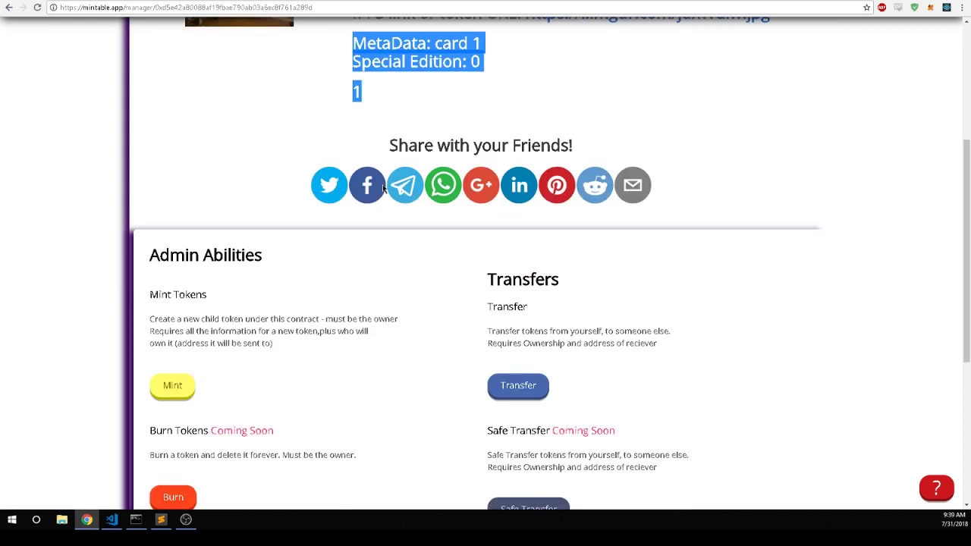
- Open the Reddit share window for the token, review the prefilled post, and close it without posting
{"action": "left_click", "coordinate": [598, 189]}
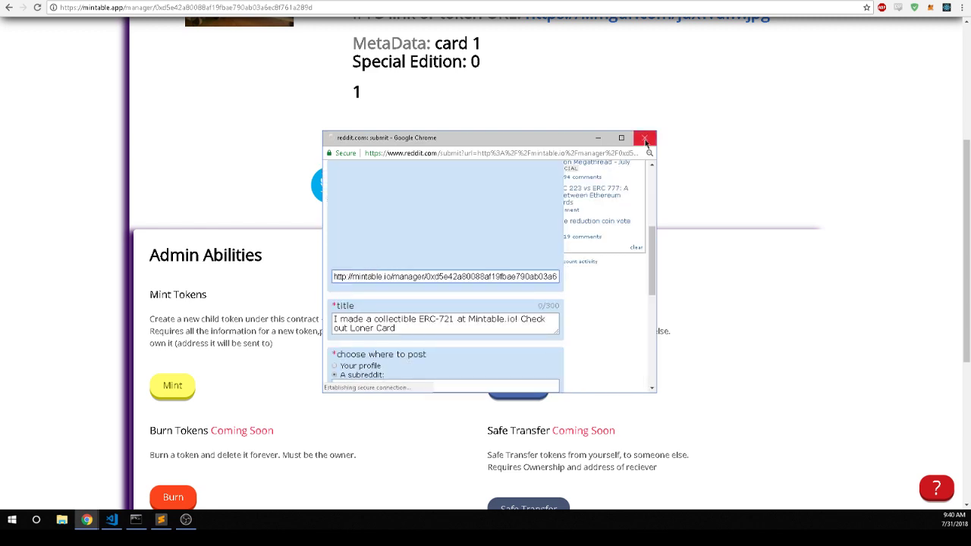
{"action": "scroll", "coordinate": [462, 317], "scroll_direction": "down", "scroll_amount": 1}
{"action": "scroll", "coordinate": [463, 317], "scroll_direction": "down", "scroll_amount": 1}
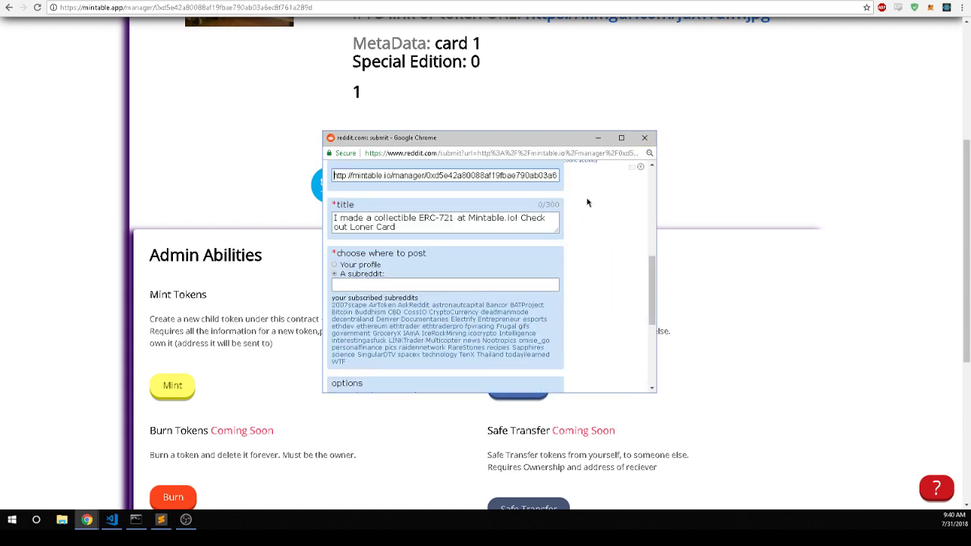
{"action": "left_click", "coordinate": [644, 138]}
{"action": "scroll", "coordinate": [393, 219], "scroll_direction": "down", "scroll_amount": 1}
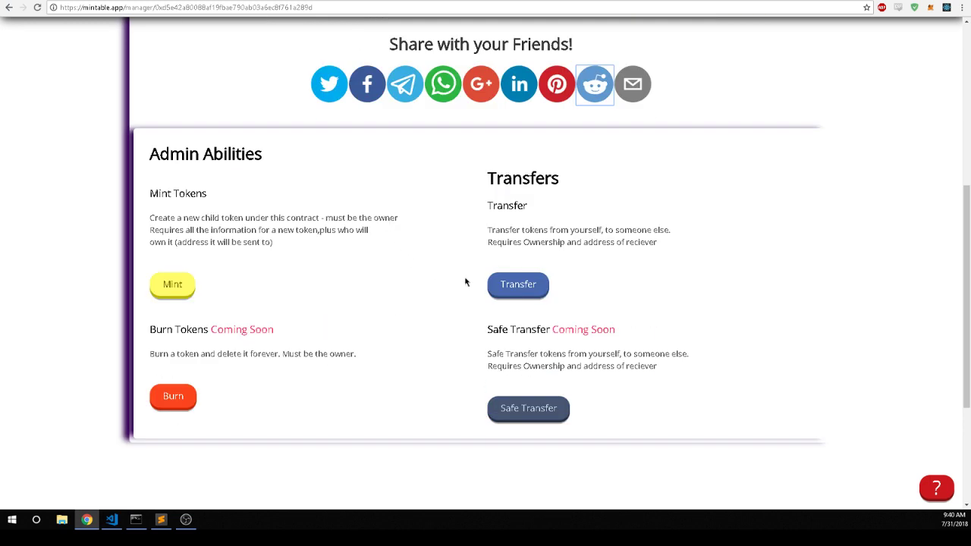
- View the Transfer Tokens form and the Mint Tokens form, cancelling each without entering anything
{"action": "left_click", "coordinate": [519, 286]}
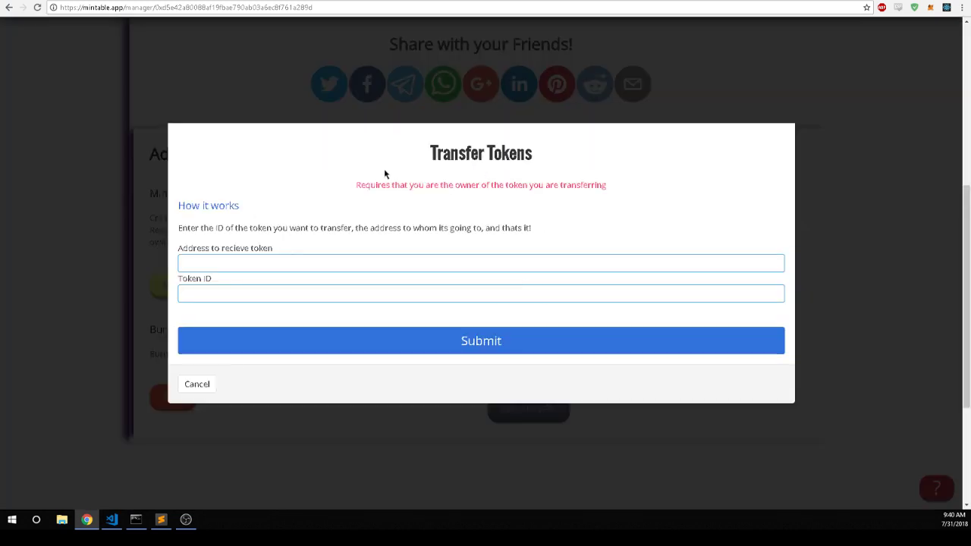
{"action": "left_click", "coordinate": [199, 386]}
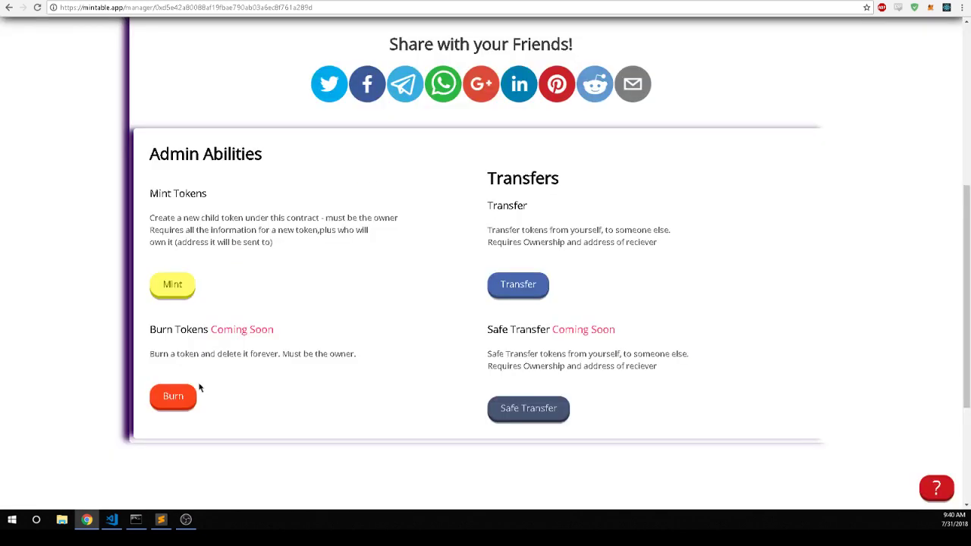
{"action": "left_click", "coordinate": [174, 282]}
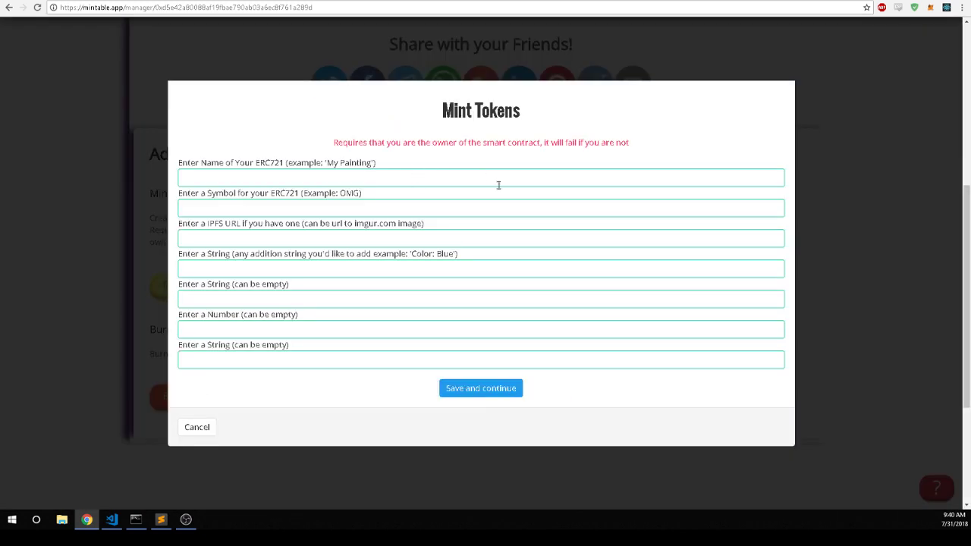
{"action": "left_click", "coordinate": [195, 431]}
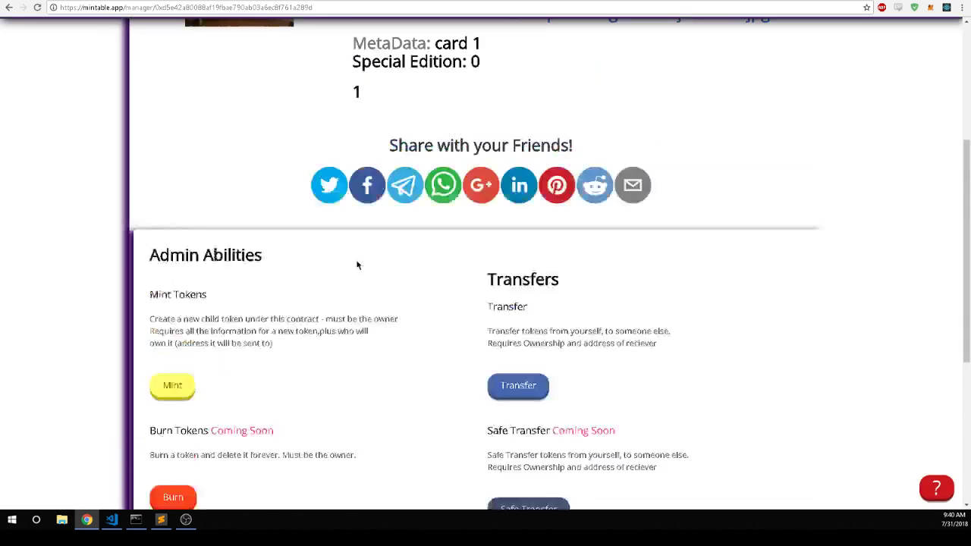
- Recheck the Loner Card name in the token details, and view the Mint Tokens form again before cancelling it
{"action": "scroll", "coordinate": [358, 265], "scroll_direction": "up", "scroll_amount": 3}
{"action": "left_click_drag", "start_coordinate": [408, 204], "coordinate": [514, 210]}
{"action": "left_click", "coordinate": [504, 224]}
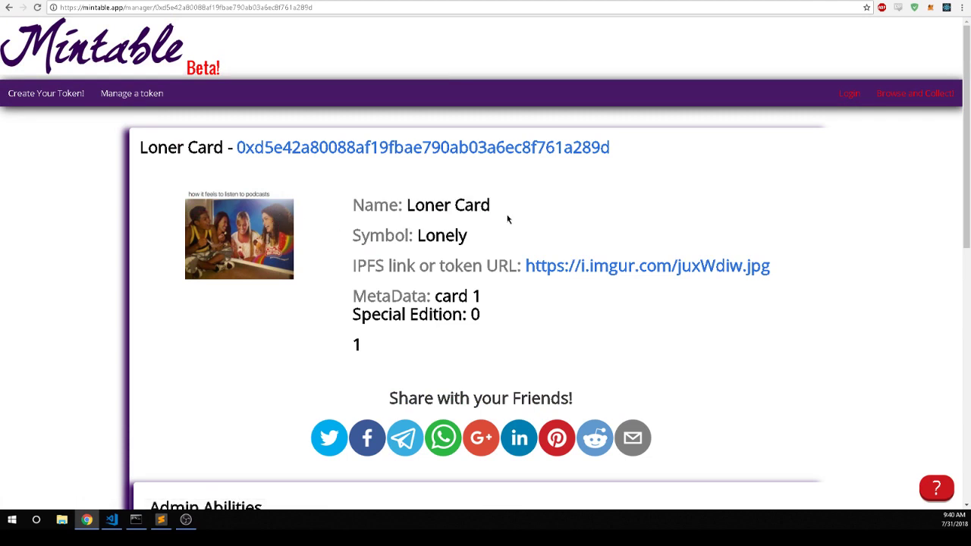
{"action": "left_click_drag", "start_coordinate": [507, 218], "coordinate": [412, 208]}
{"action": "left_click", "coordinate": [410, 206]}
{"action": "scroll", "coordinate": [410, 213], "scroll_direction": "down", "scroll_amount": 5}
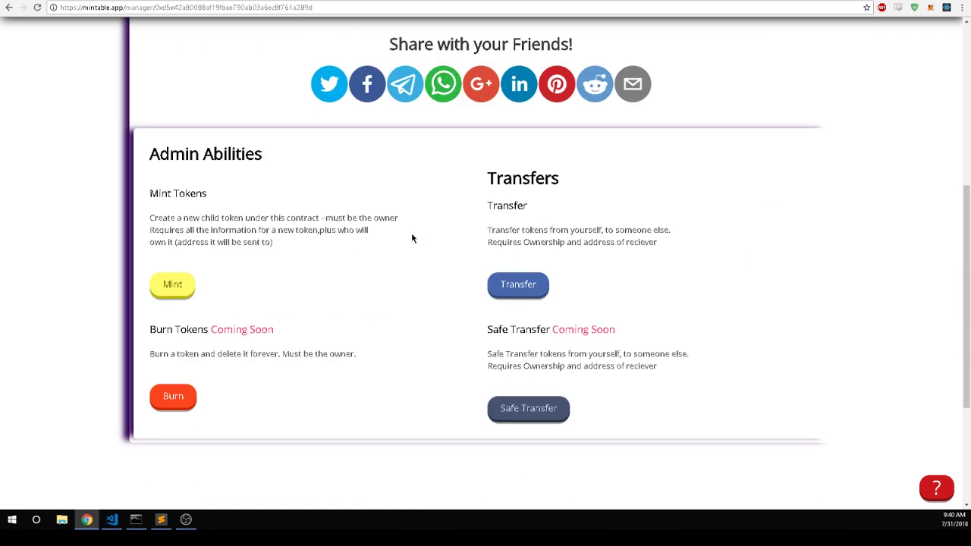
{"action": "left_click", "coordinate": [171, 290]}
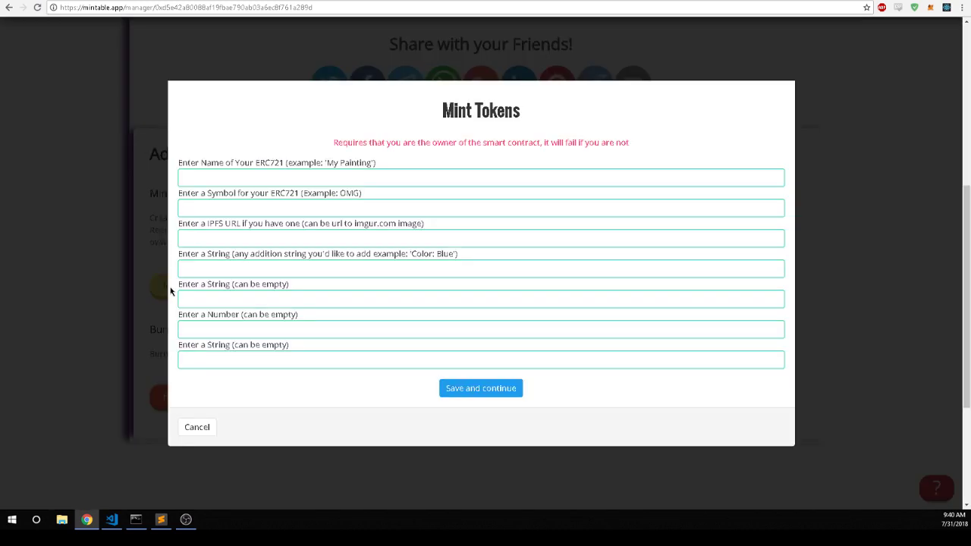
{"action": "left_click", "coordinate": [196, 427]}
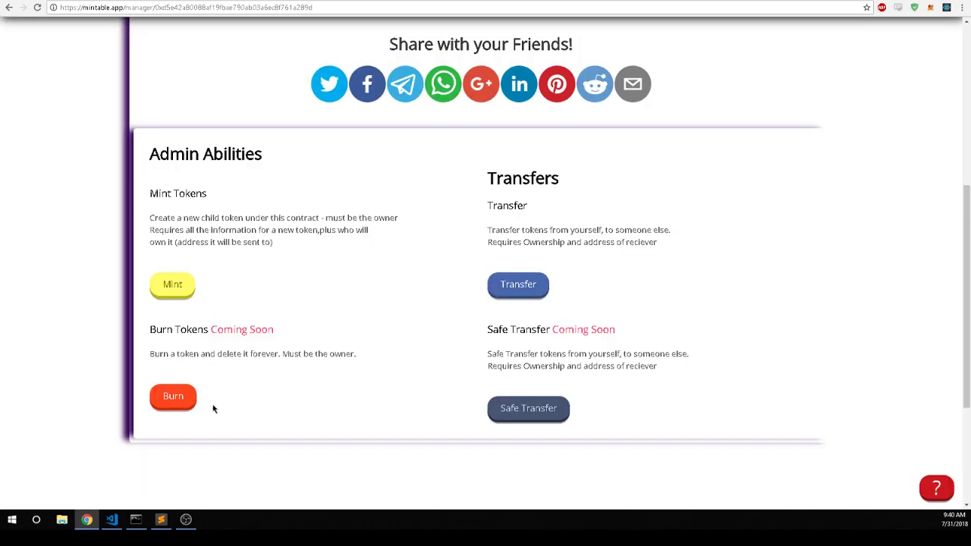
- Try the Burn Tokens option, and look over the Loner Card's details and admin abilities once more
{"action": "left_click", "coordinate": [175, 400]}
{"action": "left_click", "coordinate": [169, 403]}
{"action": "left_click", "coordinate": [165, 405]}
{"action": "scroll", "coordinate": [584, 366], "scroll_direction": "up", "scroll_amount": 2}
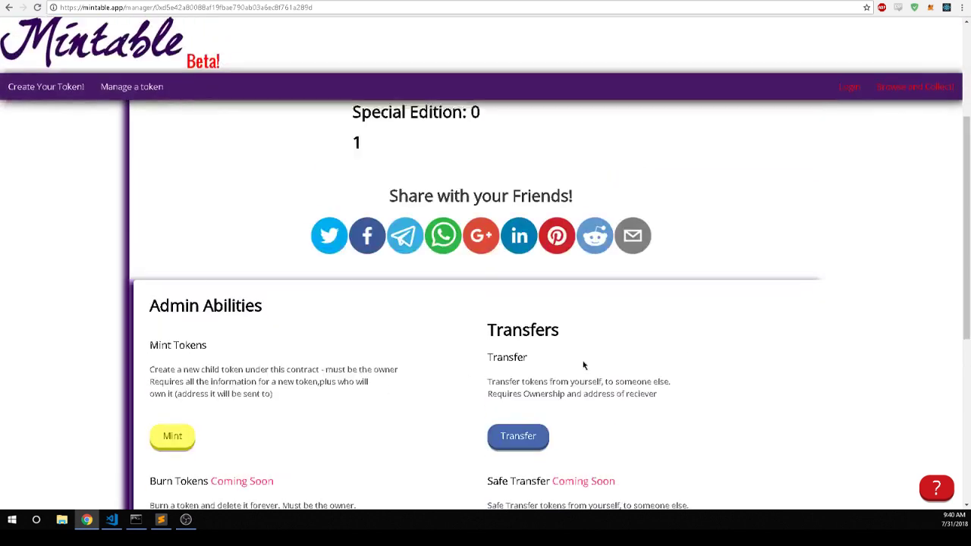
{"action": "scroll", "coordinate": [584, 366], "scroll_direction": "up", "scroll_amount": 2}
{"action": "scroll", "coordinate": [672, 375], "scroll_direction": "up", "scroll_amount": 1}
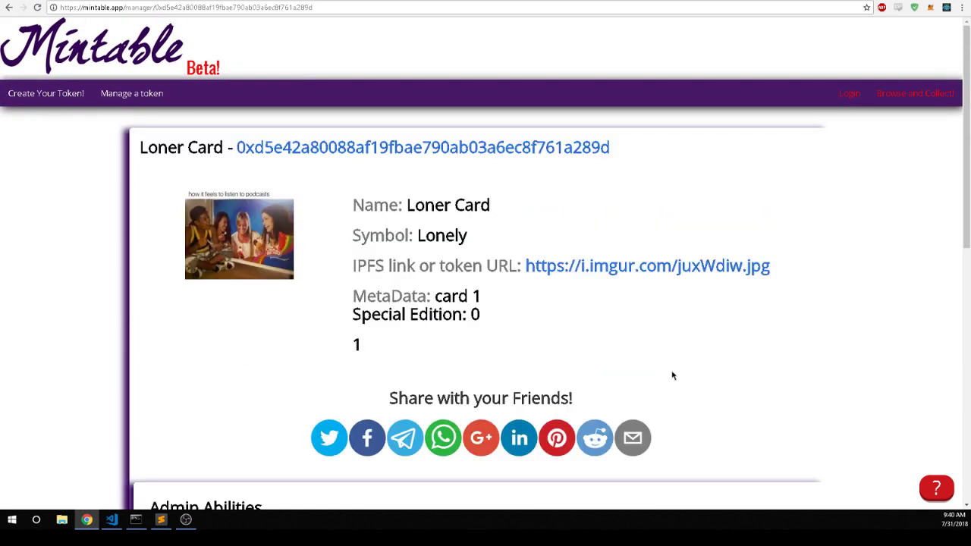
{"action": "scroll", "coordinate": [657, 363], "scroll_direction": "down", "scroll_amount": 5}
{"action": "scroll", "coordinate": [630, 344], "scroll_direction": "up", "scroll_amount": 5}
- Go to the Mintable home page and look over its example tokens and feature overview
{"action": "left_click", "coordinate": [917, 94]}
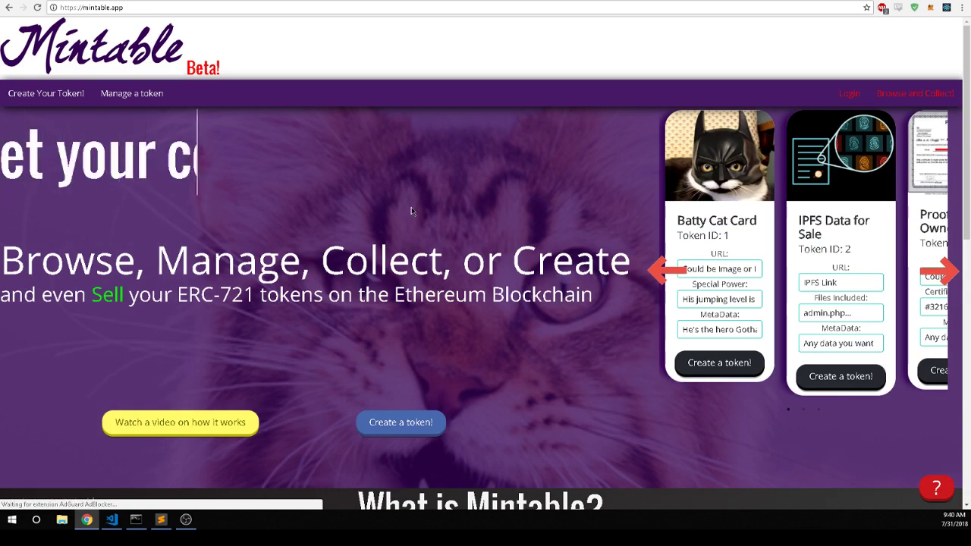
{"action": "scroll", "coordinate": [411, 211], "scroll_direction": "down", "scroll_amount": 2}
{"action": "scroll", "coordinate": [411, 211], "scroll_direction": "down", "scroll_amount": 1}
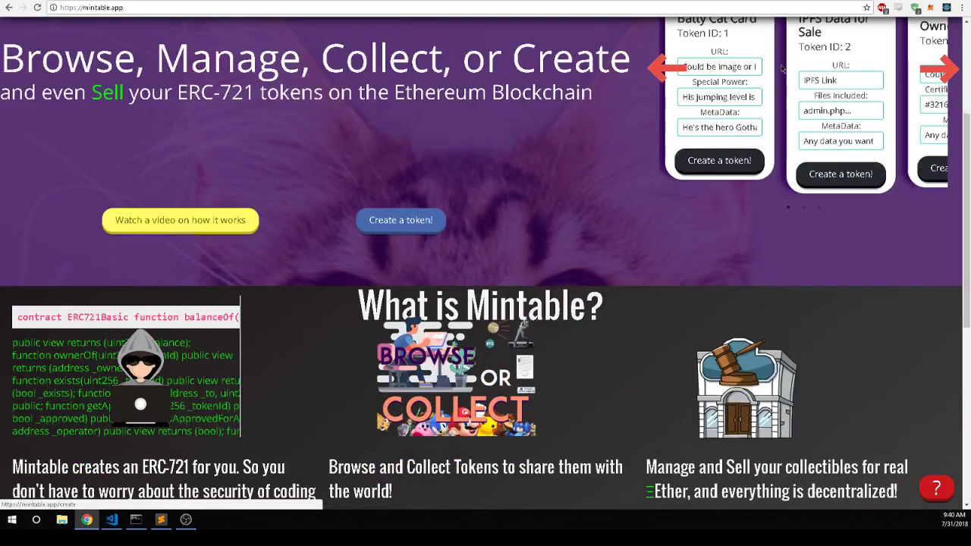
{"action": "scroll", "coordinate": [547, 185], "scroll_direction": "up", "scroll_amount": 4}
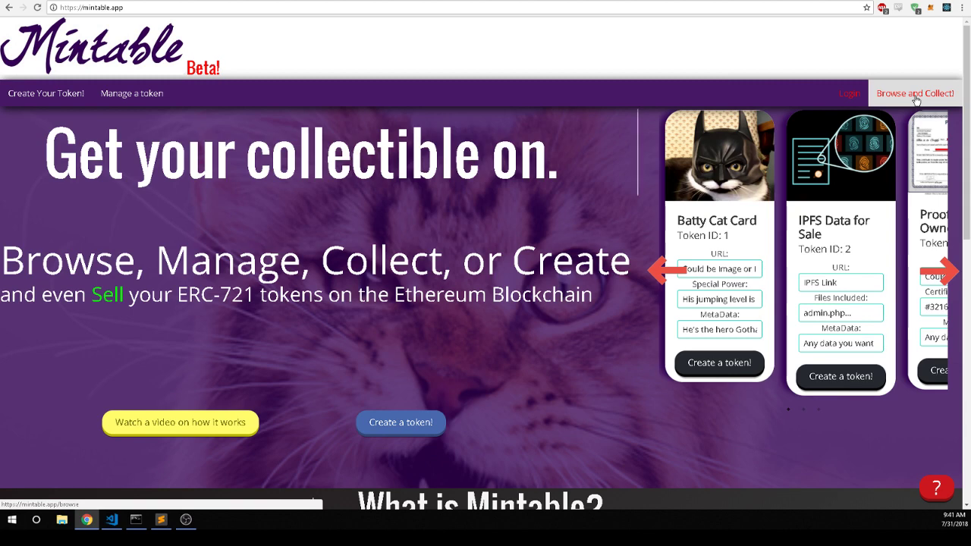
- Open the token management page and fill in the suggested contract address 0xc779c97a4c5851fc418527d1c98c09177c848381
{"action": "left_click", "coordinate": [128, 94]}
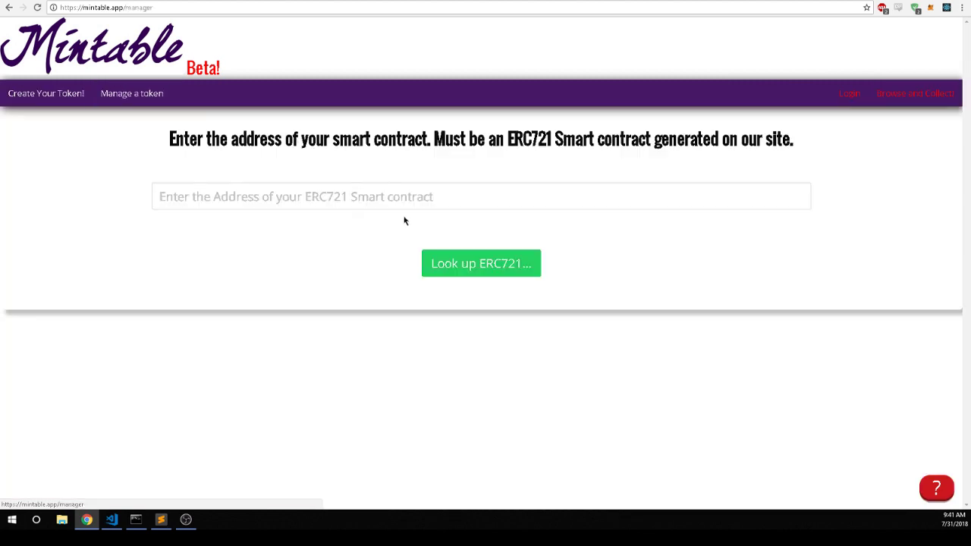
{"action": "left_click", "coordinate": [228, 197]}
{"action": "left_click", "coordinate": [229, 226]}
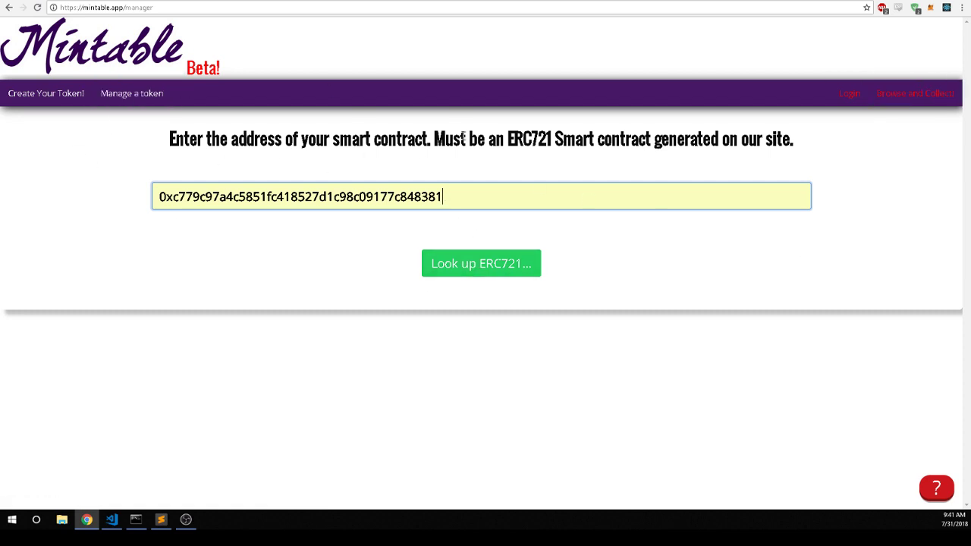
- Open the token creation page and look over the recently generated assets, the instructions and the empty creation form
{"action": "left_click", "coordinate": [41, 93]}
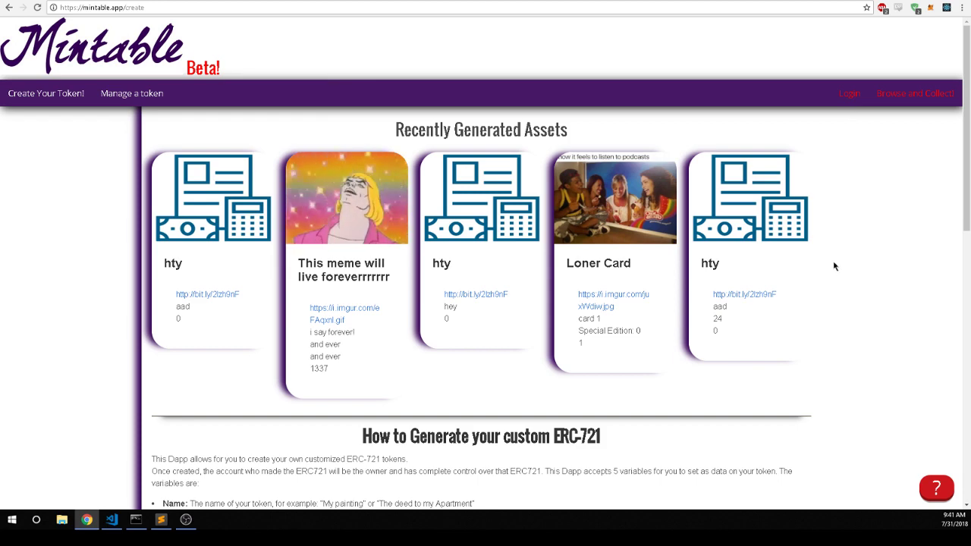
{"action": "scroll", "coordinate": [827, 267], "scroll_direction": "down", "scroll_amount": 1}
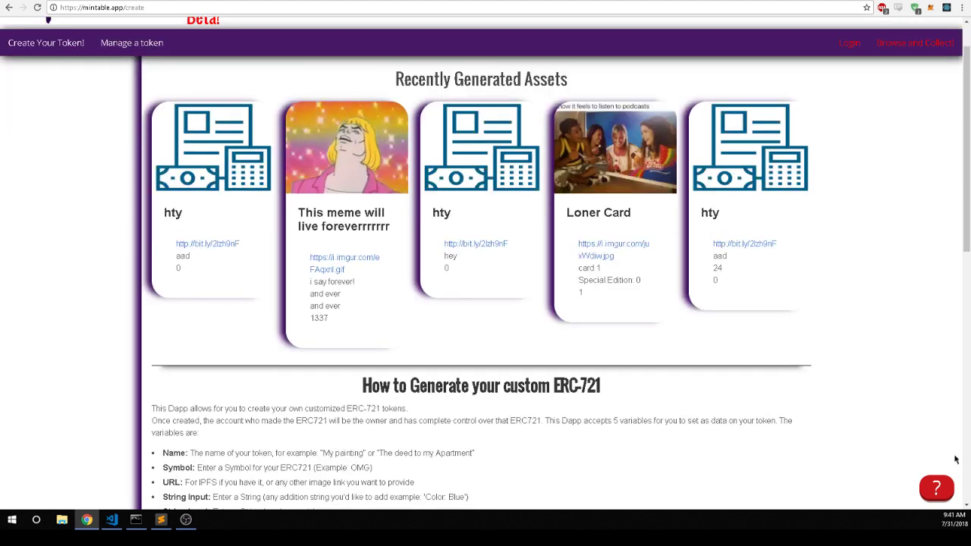
{"action": "left_click", "coordinate": [935, 490]}
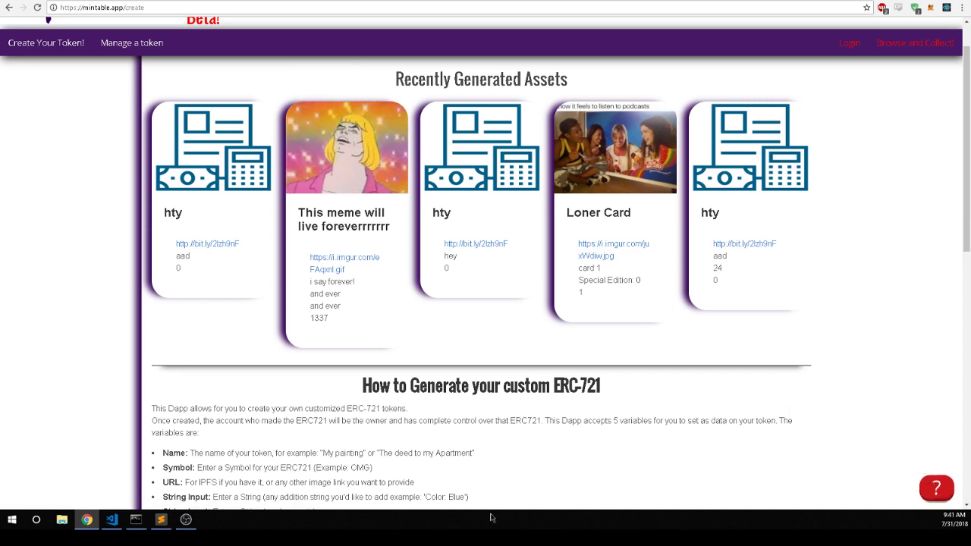
{"action": "scroll", "coordinate": [478, 455], "scroll_direction": "down", "scroll_amount": 3}
{"action": "scroll", "coordinate": [478, 455], "scroll_direction": "down", "scroll_amount": 3}
{"action": "scroll", "coordinate": [476, 447], "scroll_direction": "down", "scroll_amount": 1}
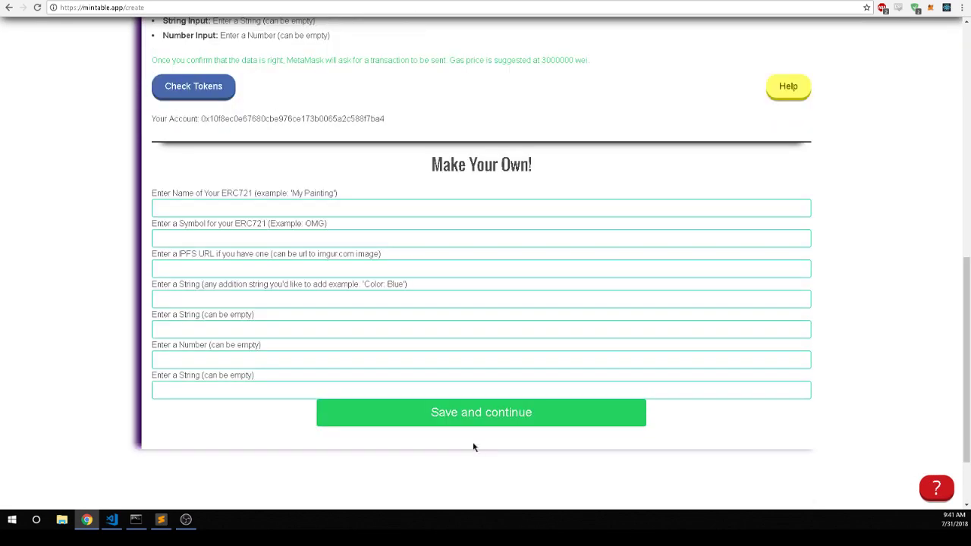
{"action": "scroll", "coordinate": [501, 217], "scroll_direction": "up", "scroll_amount": 8}
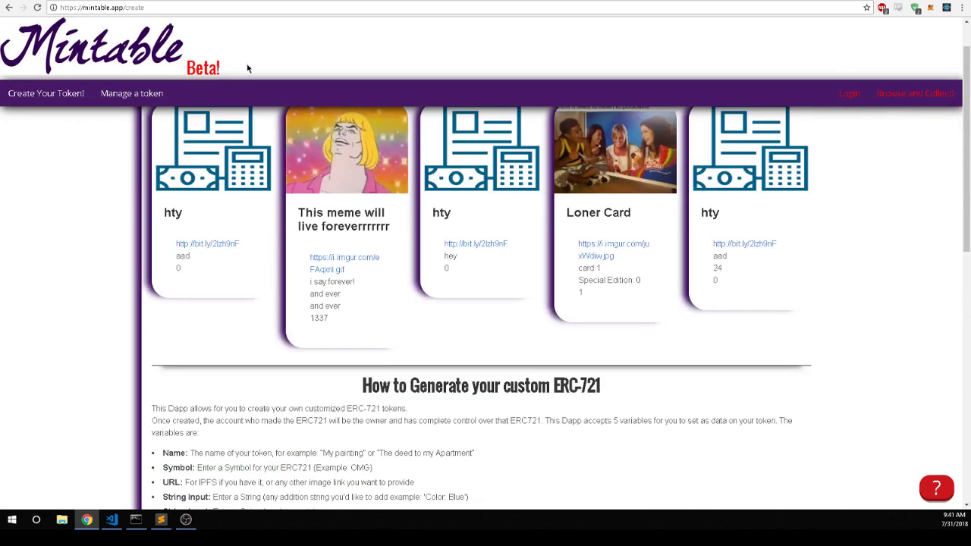